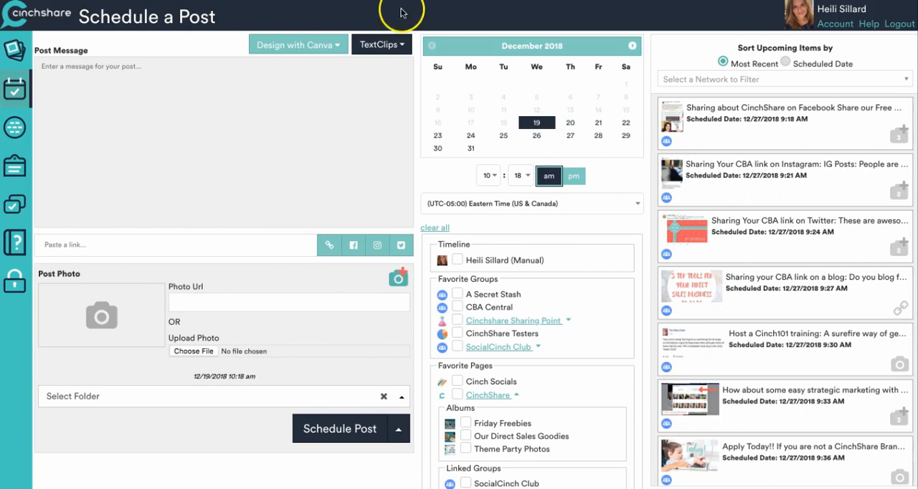
- Open the Time to Celebrate collection in the Content Library and view the image of the gold-rimmed clock with two star ornaments and ribbons
{"action": "left_click", "coordinate": [13, 51]}
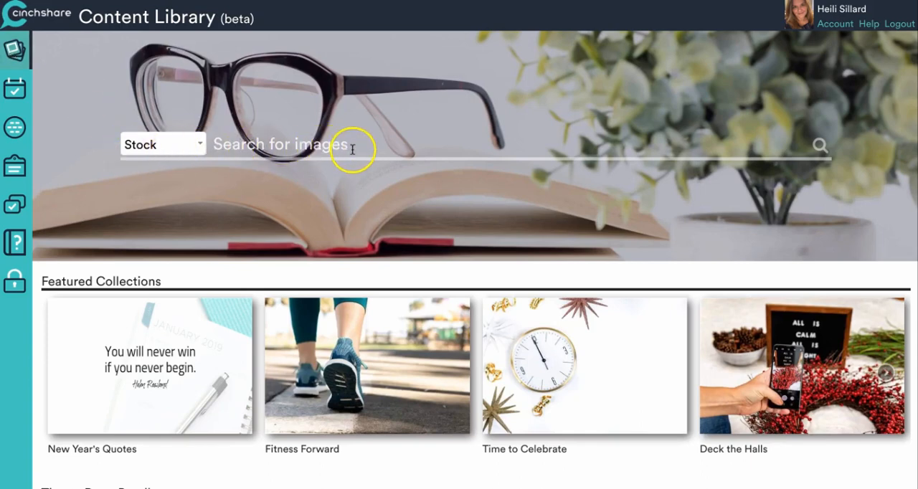
{"action": "left_click", "coordinate": [199, 144]}
{"action": "left_click", "coordinate": [198, 144]}
{"action": "left_click", "coordinate": [549, 364]}
{"action": "scroll", "coordinate": [477, 332], "scroll_direction": "down", "scroll_amount": 3}
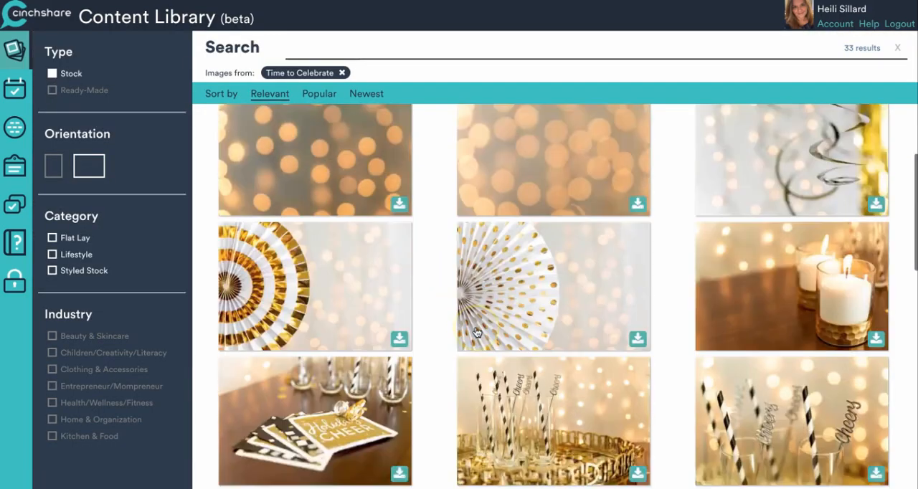
{"action": "scroll", "coordinate": [477, 332], "scroll_direction": "down", "scroll_amount": 10}
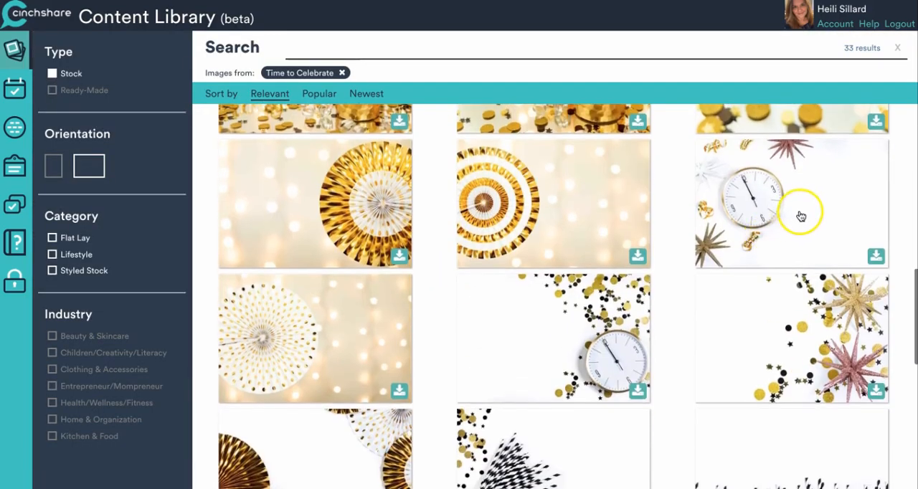
{"action": "left_click", "coordinate": [801, 217]}
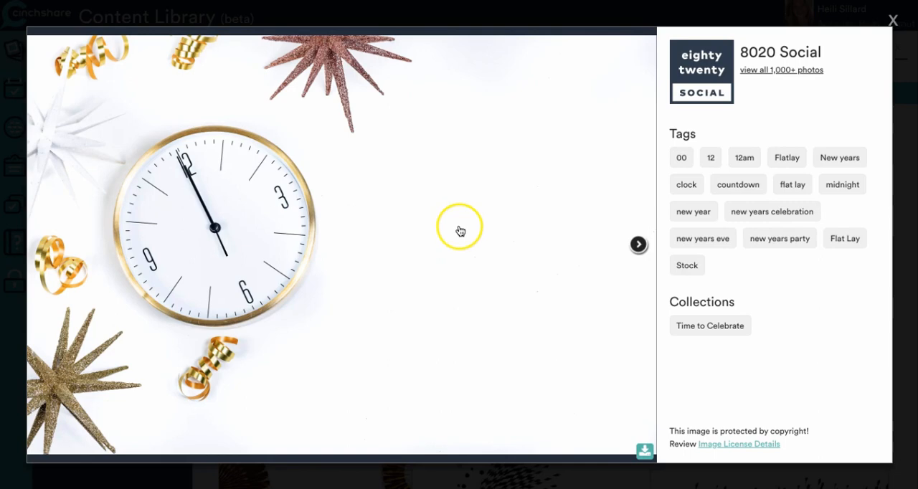
- Download the clock image to the Desktop as a JPEG and close its preview
{"action": "left_click", "coordinate": [643, 453]}
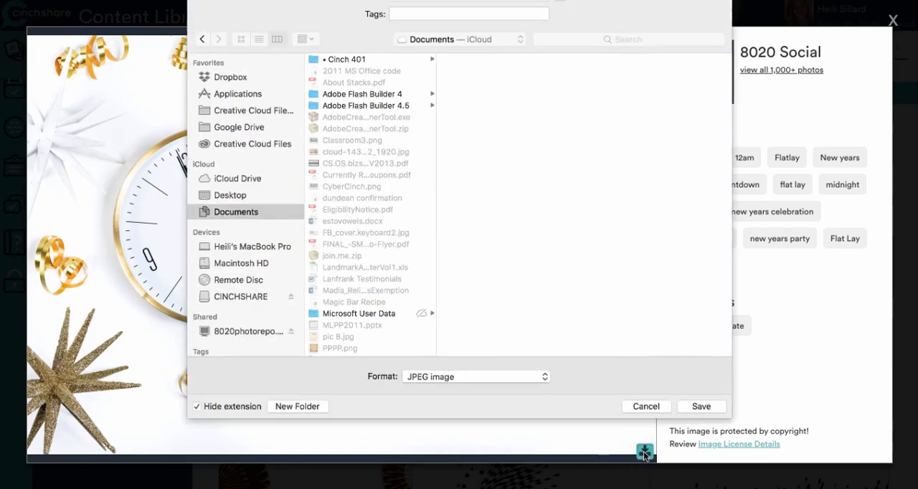
{"action": "left_click", "coordinate": [249, 195]}
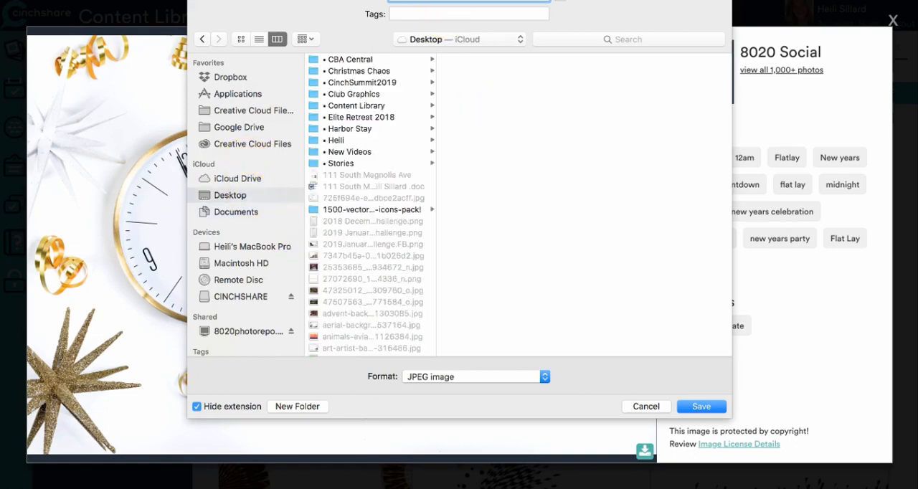
{"action": "left_click", "coordinate": [701, 406]}
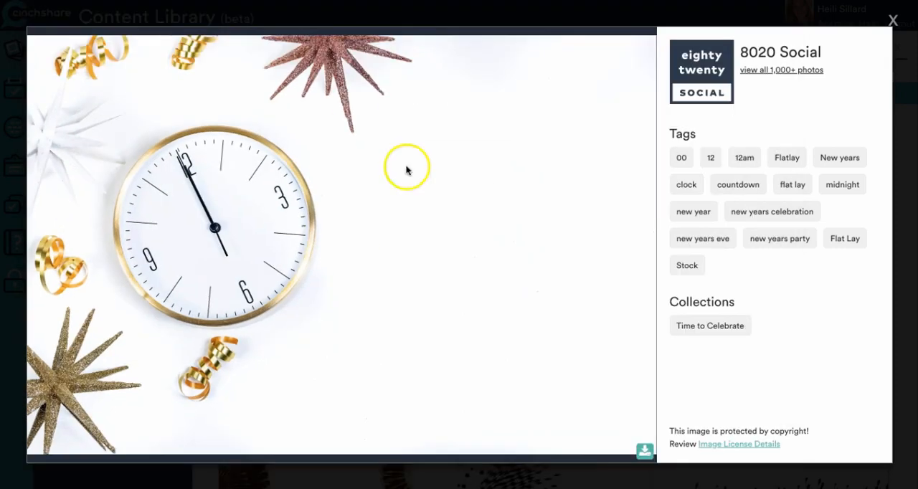
{"action": "left_click", "coordinate": [889, 21]}
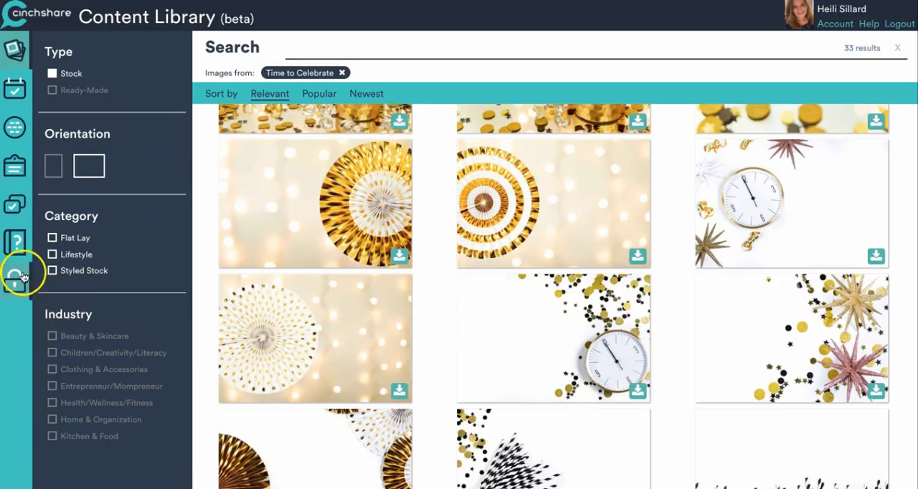
- Return to scheduling a post and start a new Instagram Post design with Canva
{"action": "left_click", "coordinate": [13, 98]}
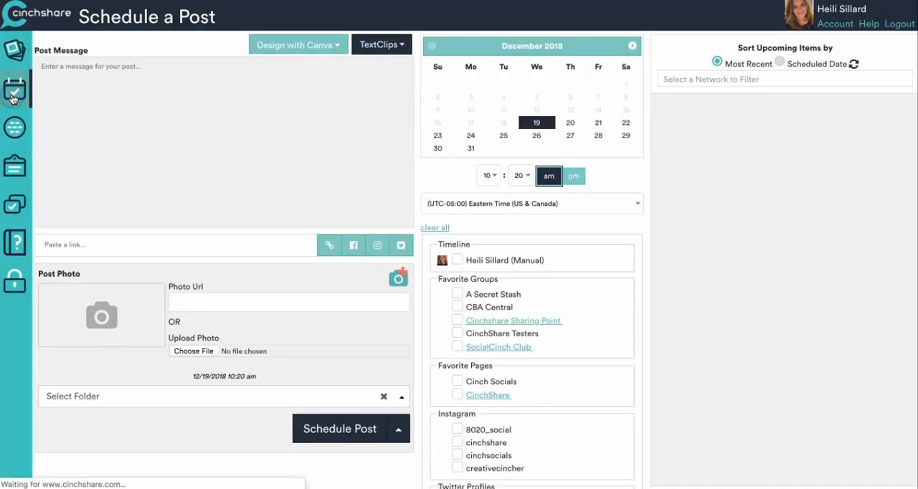
{"action": "left_click", "coordinate": [324, 43]}
{"action": "left_click", "coordinate": [335, 46]}
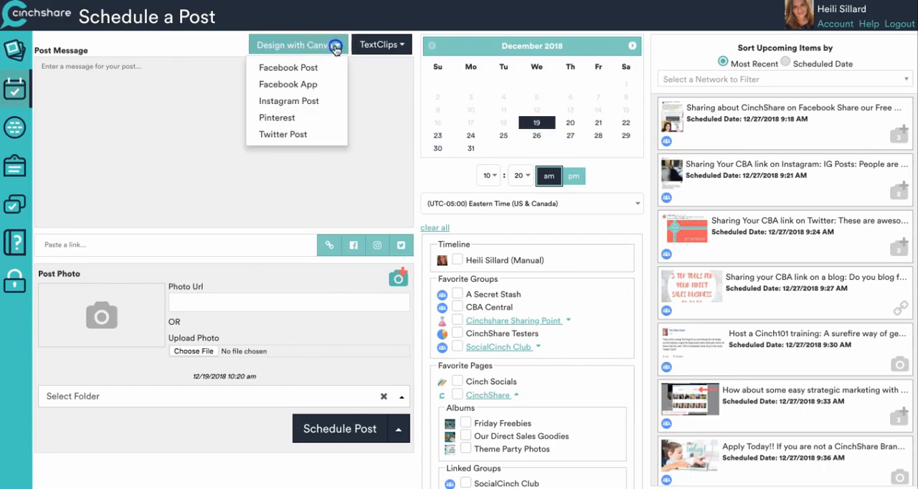
{"action": "left_click", "coordinate": [324, 101]}
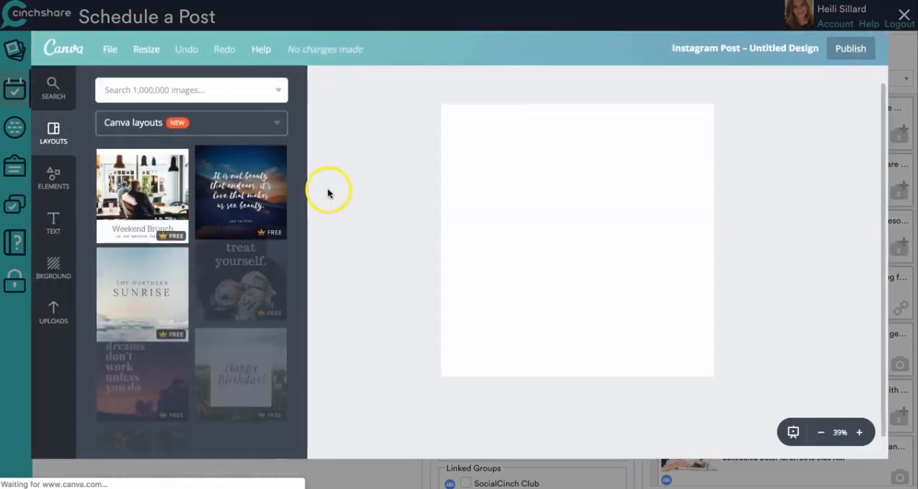
- Upload clock.jpg from the Desktop to the Canva image uploads
{"action": "left_click", "coordinate": [53, 316]}
{"action": "left_click", "coordinate": [225, 229]}
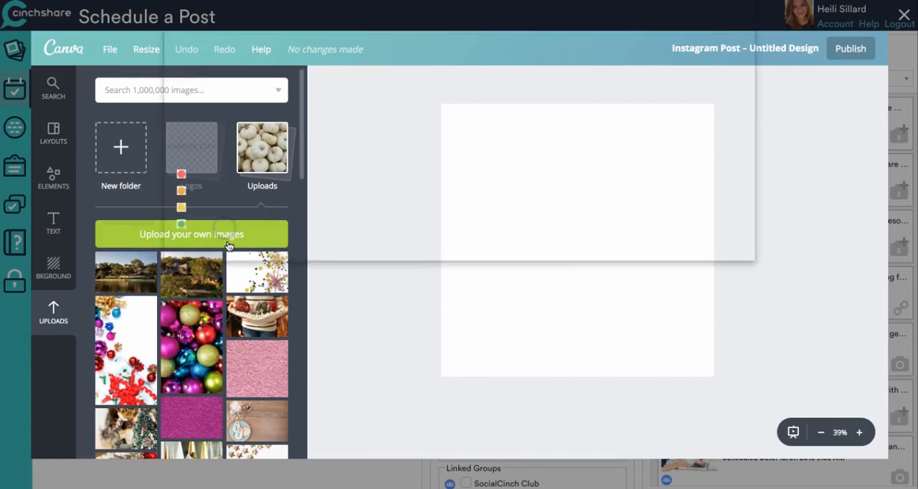
{"action": "scroll", "coordinate": [319, 205], "scroll_direction": "down", "scroll_amount": 10}
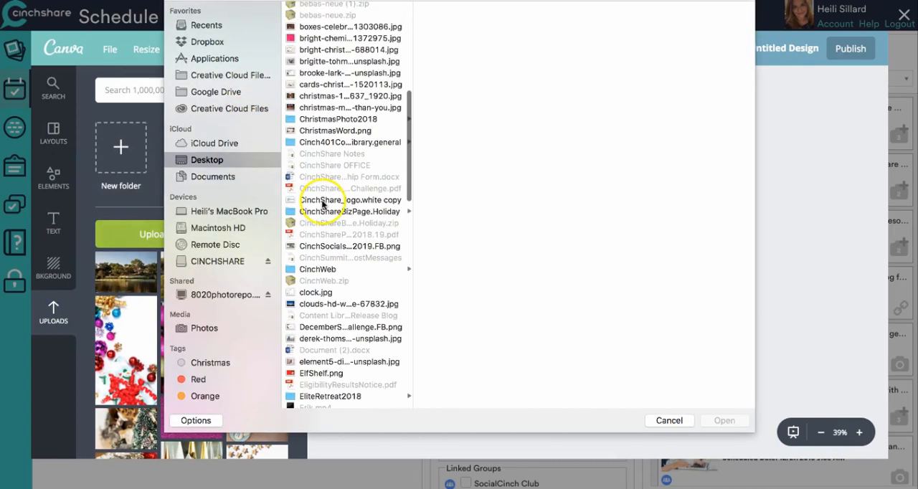
{"action": "left_click", "coordinate": [316, 292]}
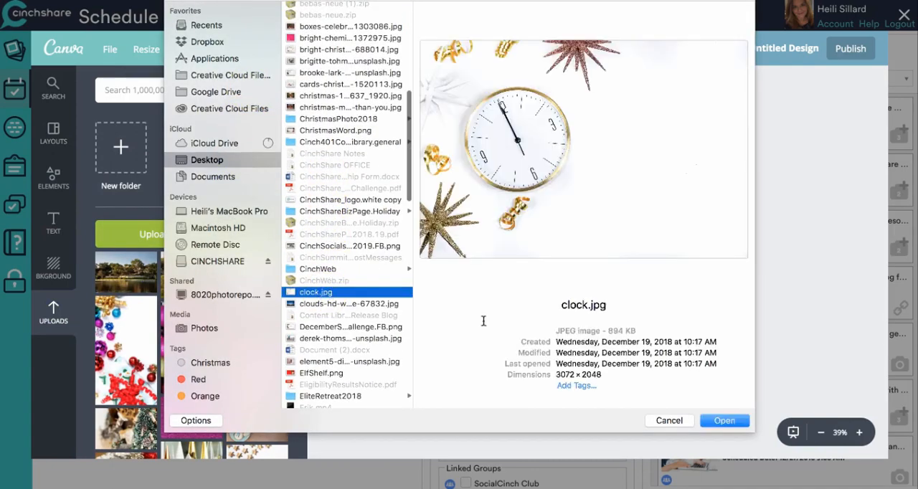
{"action": "left_click", "coordinate": [722, 420]}
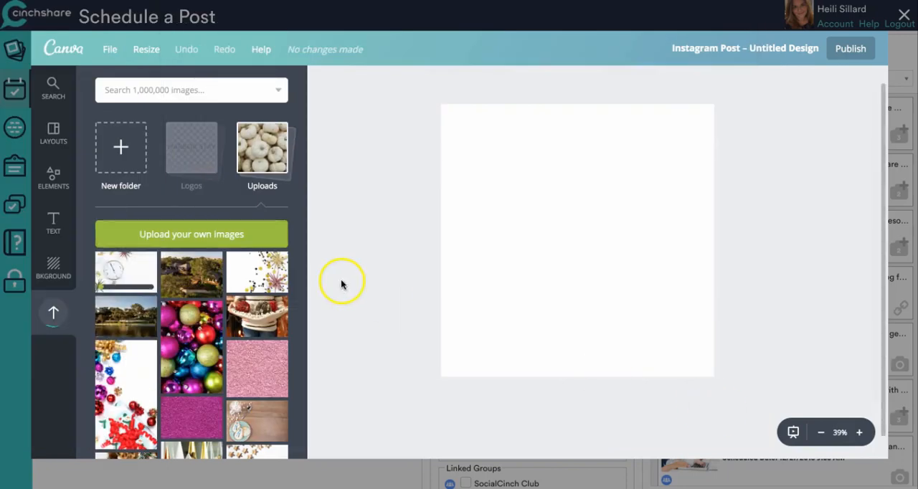
- Add the uploaded clock image to the blank design and enlarge and position it so it covers the whole canvas
{"action": "left_click", "coordinate": [130, 274]}
{"action": "left_click_drag", "start_coordinate": [635, 218], "coordinate": [627, 164]}
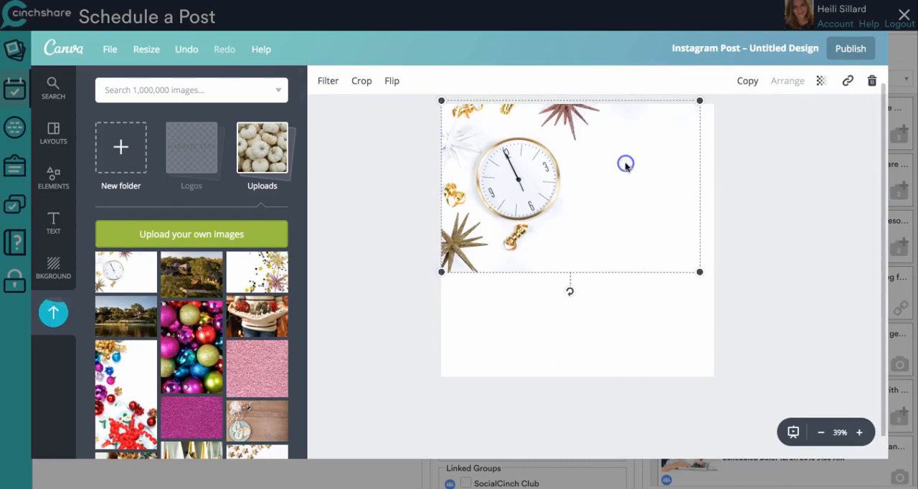
{"action": "left_click_drag", "start_coordinate": [702, 274], "coordinate": [879, 401]}
{"action": "left_click_drag", "start_coordinate": [441, 393], "coordinate": [441, 399]}
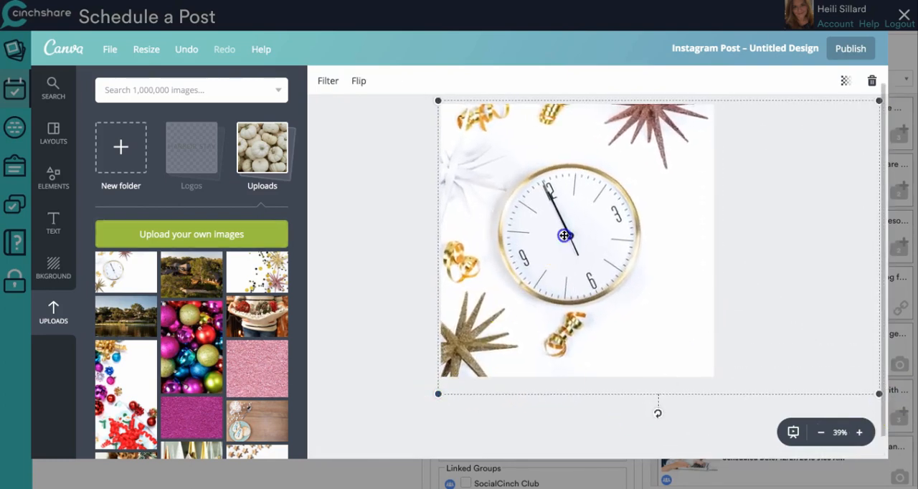
{"action": "left_click_drag", "start_coordinate": [567, 235], "coordinate": [567, 235]}
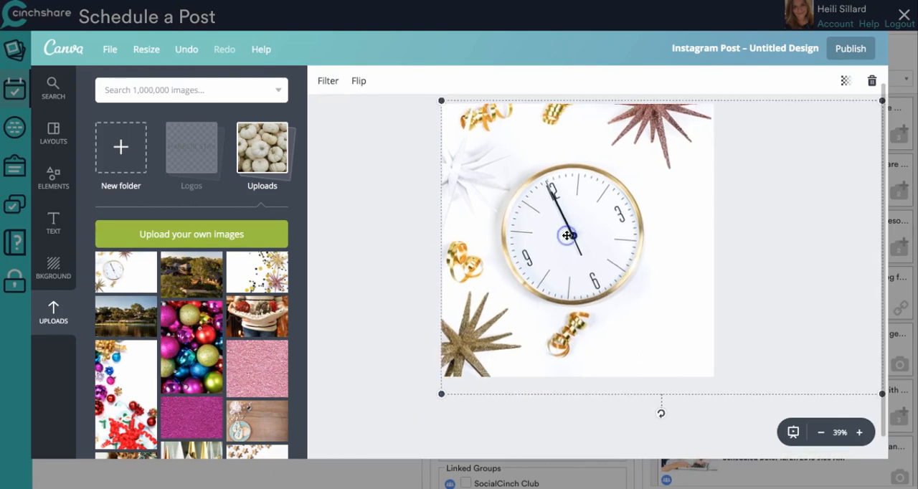
{"action": "left_click", "coordinate": [351, 212]}
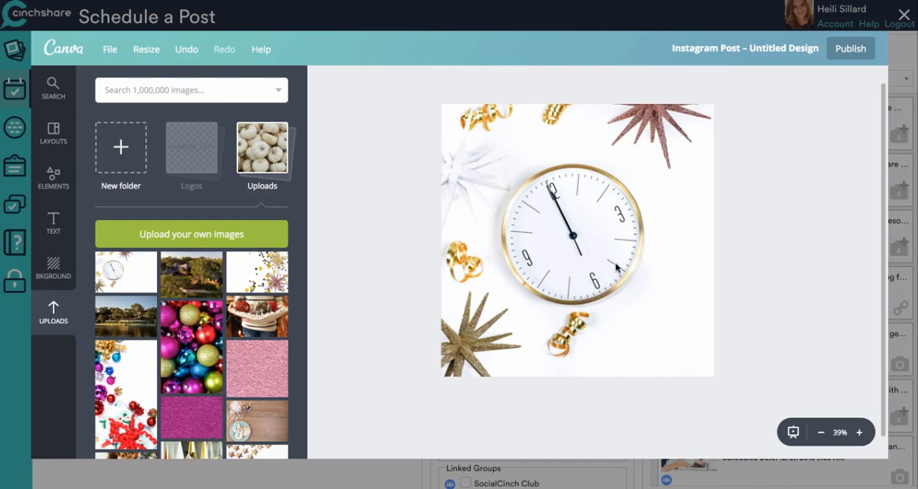
- Set the transparency of the clock background image to 40
{"action": "left_click", "coordinate": [668, 145]}
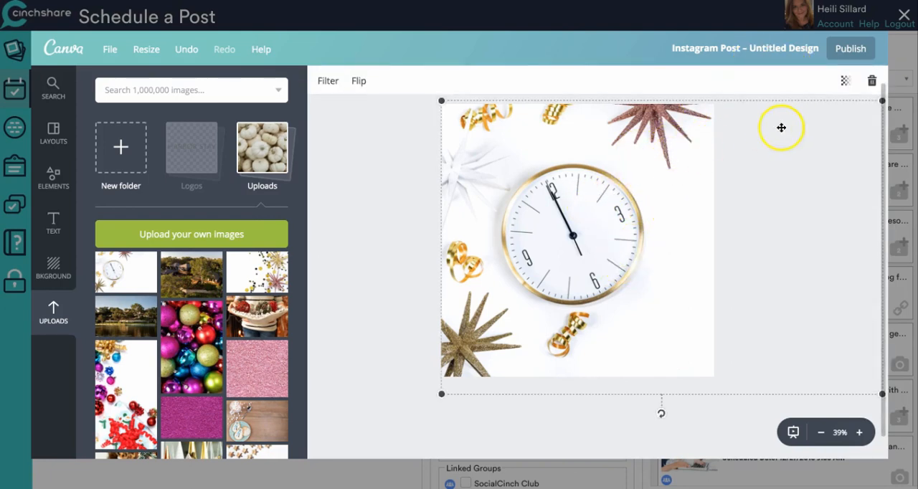
{"action": "left_click", "coordinate": [847, 84]}
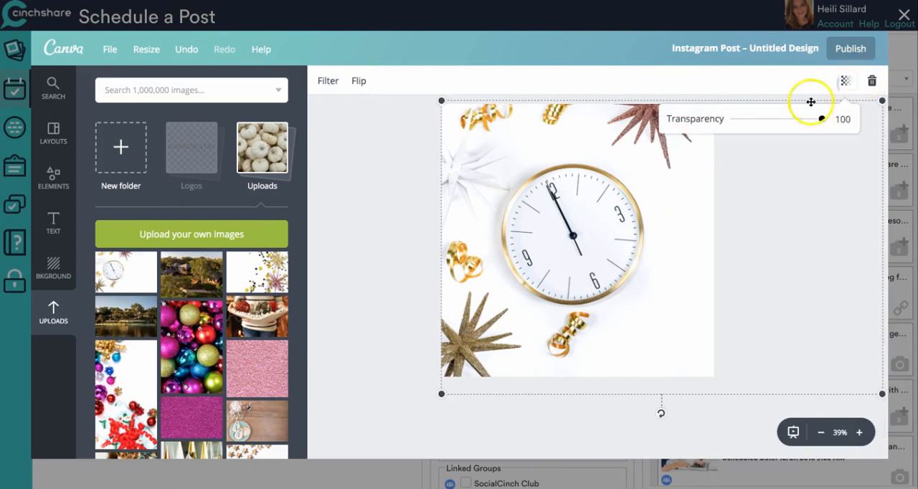
{"action": "left_click_drag", "start_coordinate": [820, 120], "coordinate": [767, 123]}
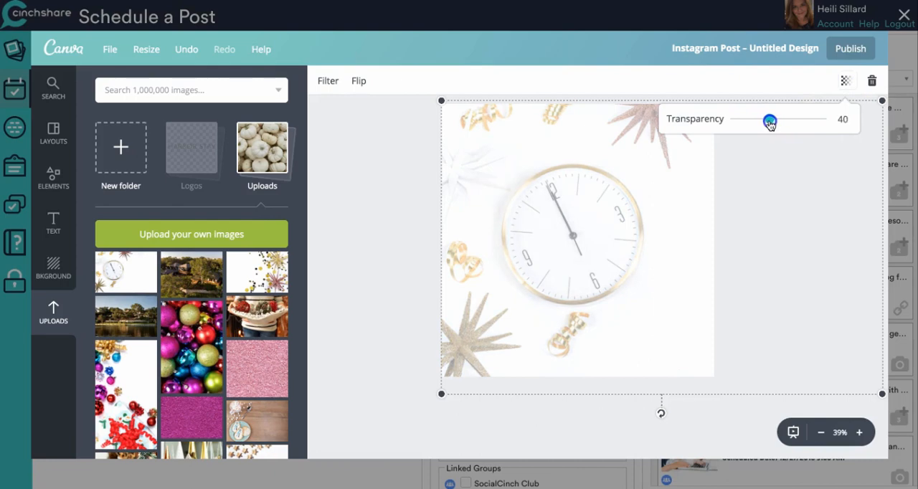
{"action": "left_click", "coordinate": [378, 153]}
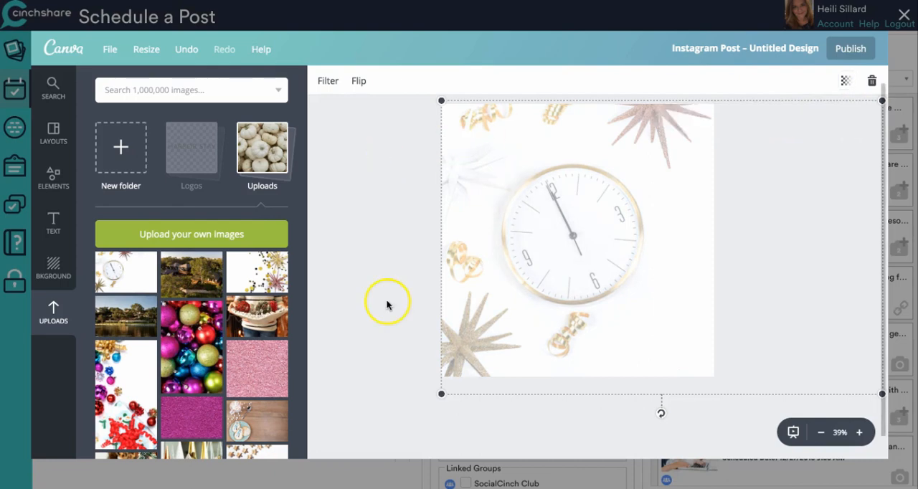
{"action": "left_click", "coordinate": [329, 261]}
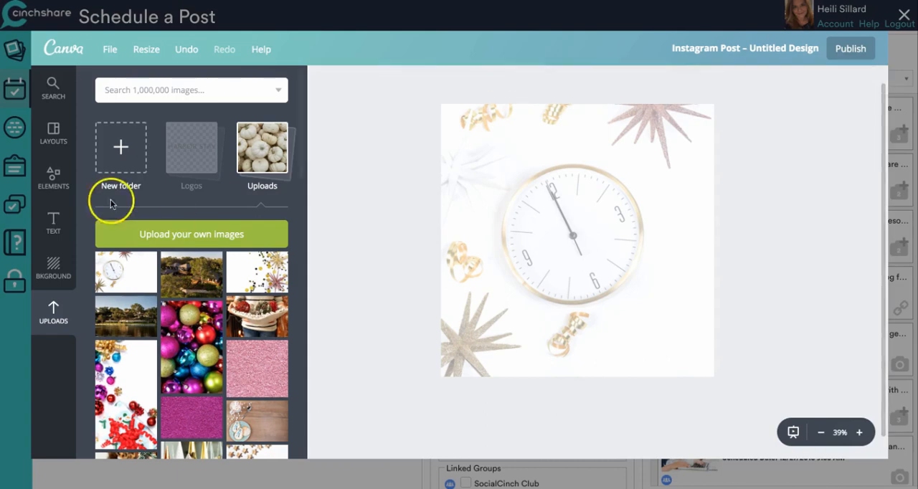
- Add a heading over the clock and replace its text with the four lines from "Every second brings" to "Every day is what you" copied from the untitled note
{"action": "left_click", "coordinate": [53, 219]}
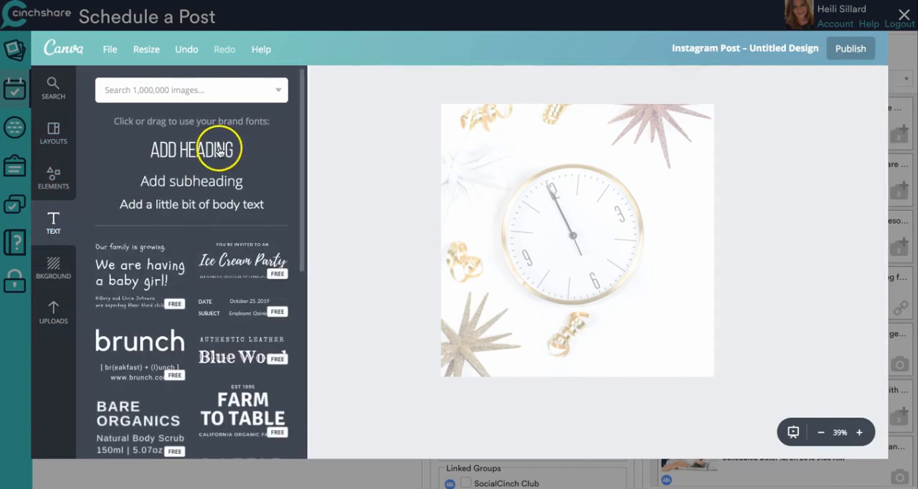
{"action": "left_click", "coordinate": [569, 242]}
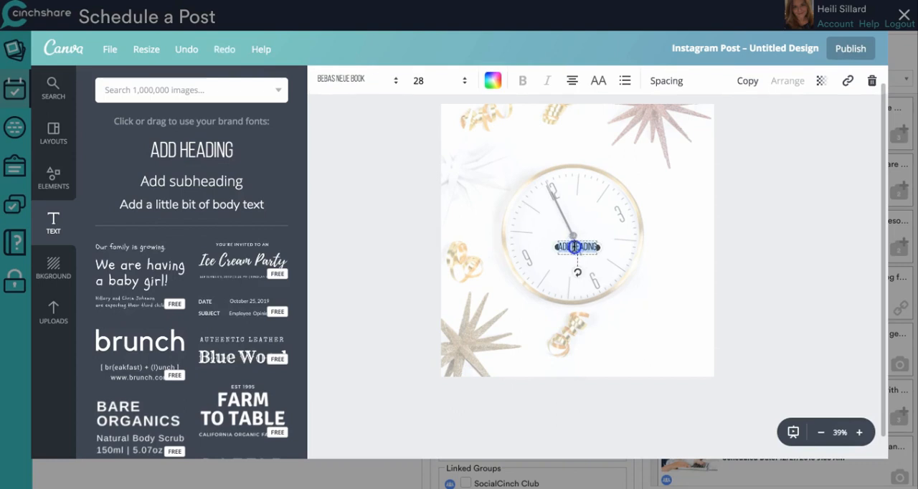
{"action": "mouse_move", "coordinate": [595, 473]}
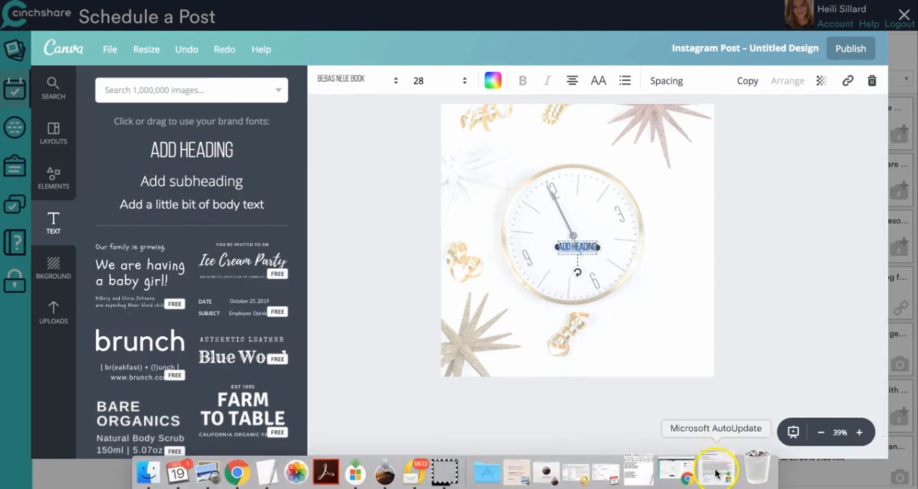
{"action": "left_click", "coordinate": [649, 472]}
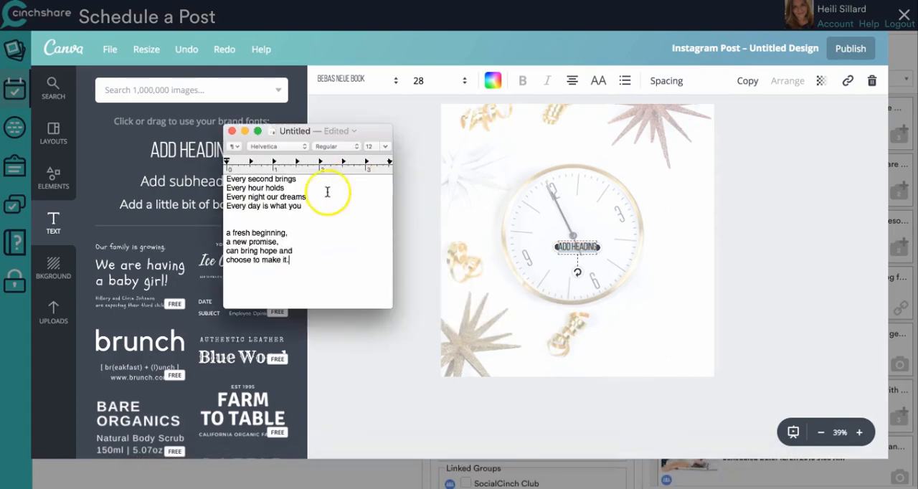
{"action": "left_click_drag", "start_coordinate": [308, 205], "coordinate": [228, 179]}
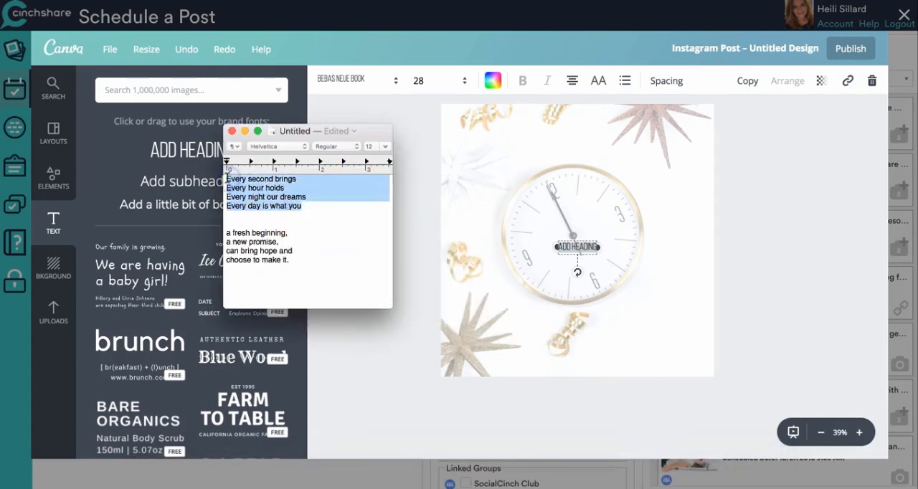
{"action": "key", "text": "super+c"}
{"action": "left_click", "coordinate": [472, 190]}
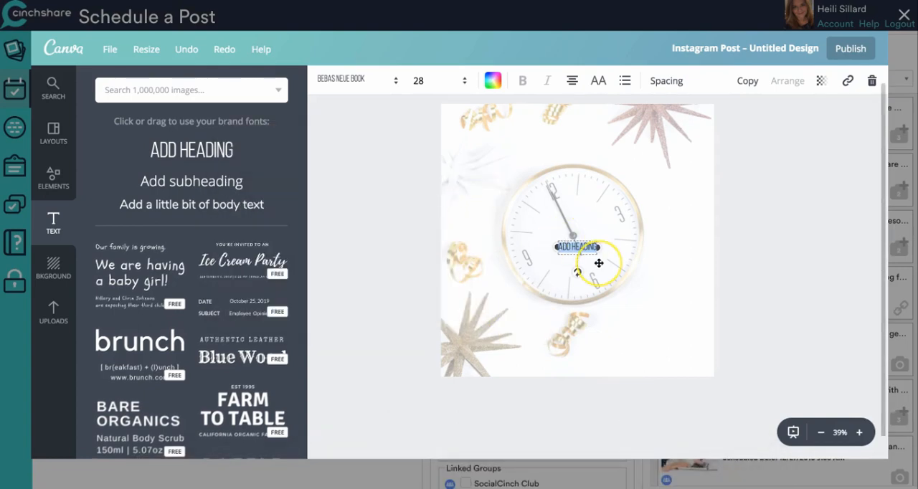
{"action": "key", "text": "super+v"}
{"action": "mouse_move", "coordinate": [598, 263]}
{"action": "left_mouse_down"}
{"action": "mouse_move", "coordinate": [641, 268]}
{"action": "mouse_move", "coordinate": [612, 272]}
{"action": "left_mouse_up"}
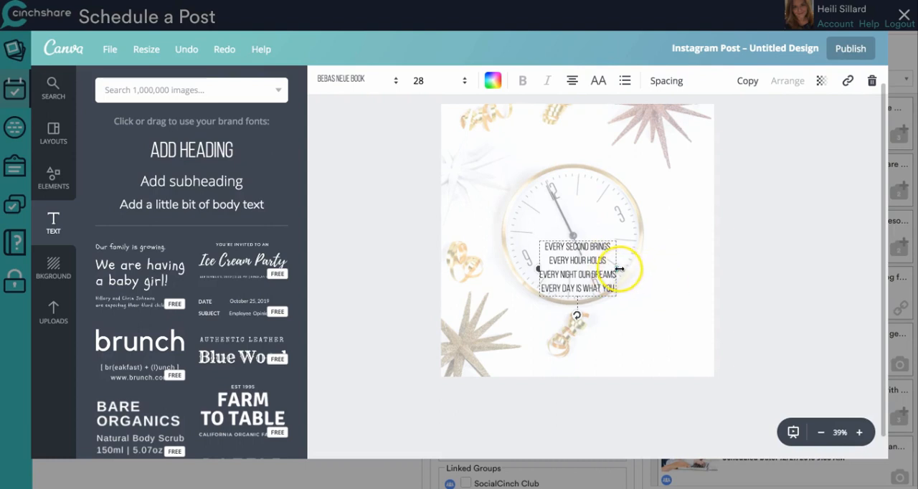
- Color the four-line quote text with the dark navy swatch of the Primary palette
{"action": "left_click", "coordinate": [492, 80]}
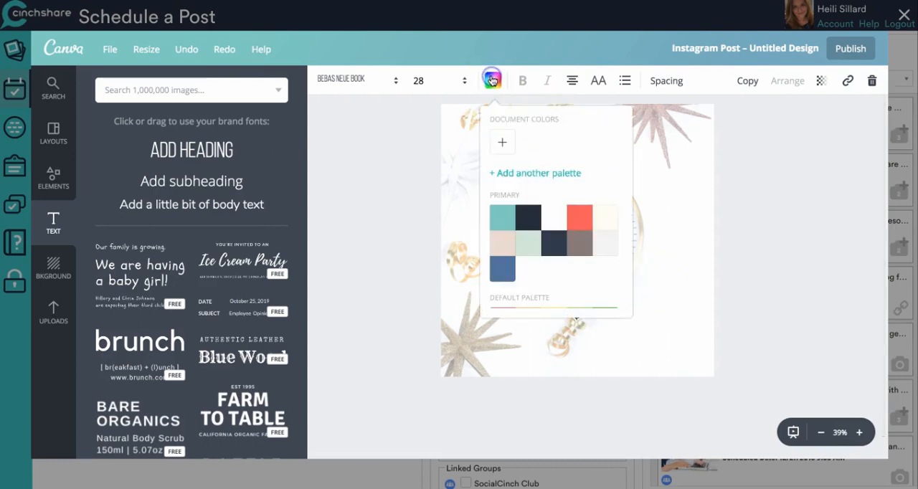
{"action": "left_click", "coordinate": [528, 218]}
{"action": "left_click", "coordinate": [672, 195]}
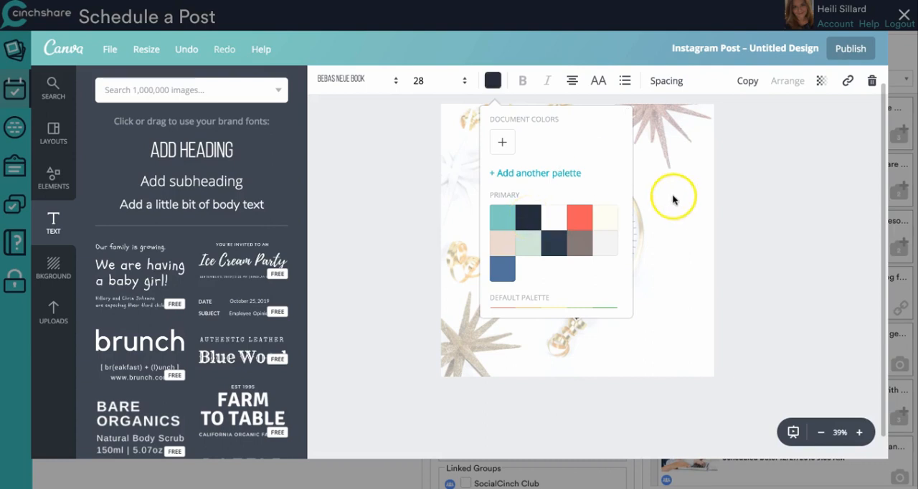
{"action": "left_click", "coordinate": [577, 267]}
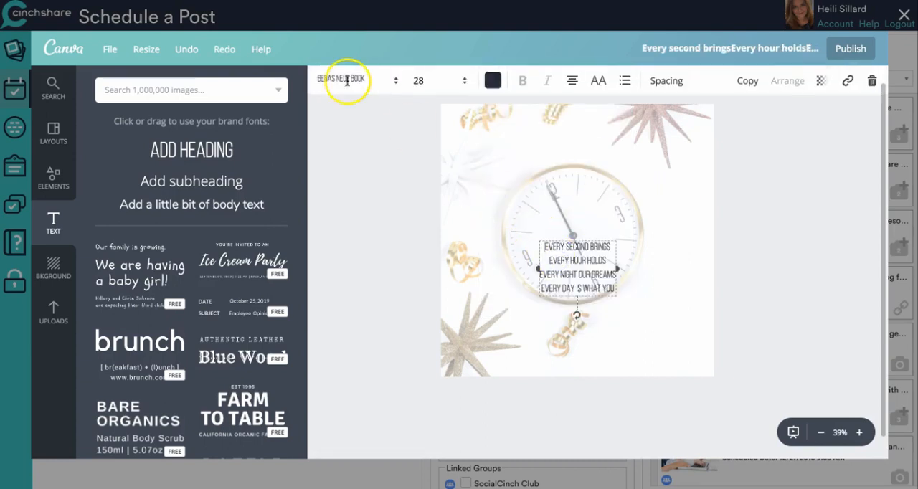
- Set the font size of the four-line quote text to 48
{"action": "left_click", "coordinate": [378, 81]}
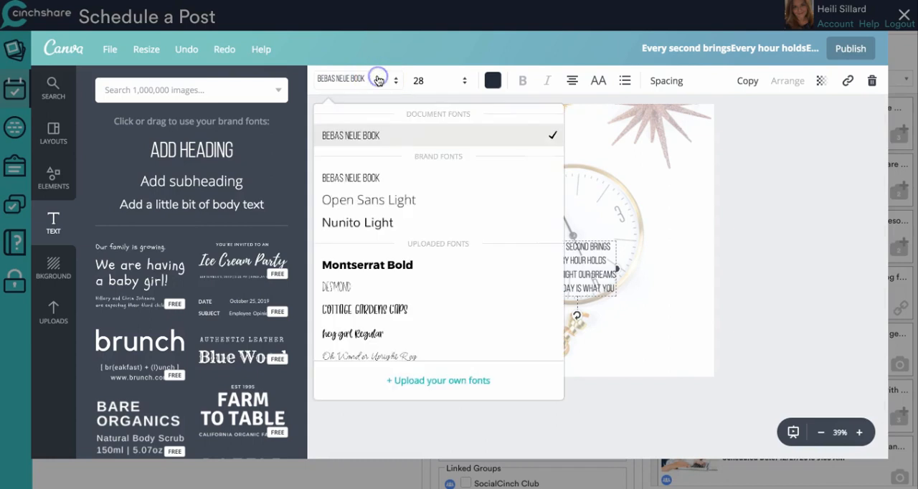
{"action": "left_click", "coordinate": [368, 78]}
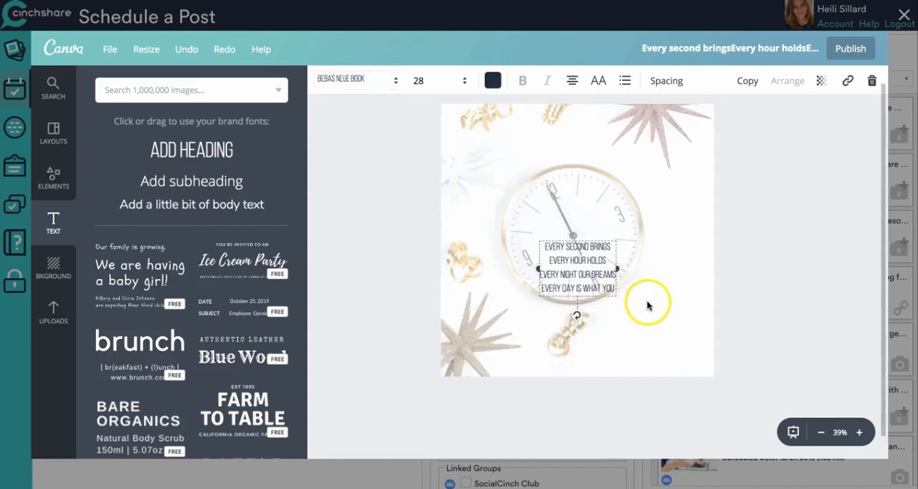
{"action": "left_click", "coordinate": [455, 80]}
{"action": "left_click", "coordinate": [434, 317]}
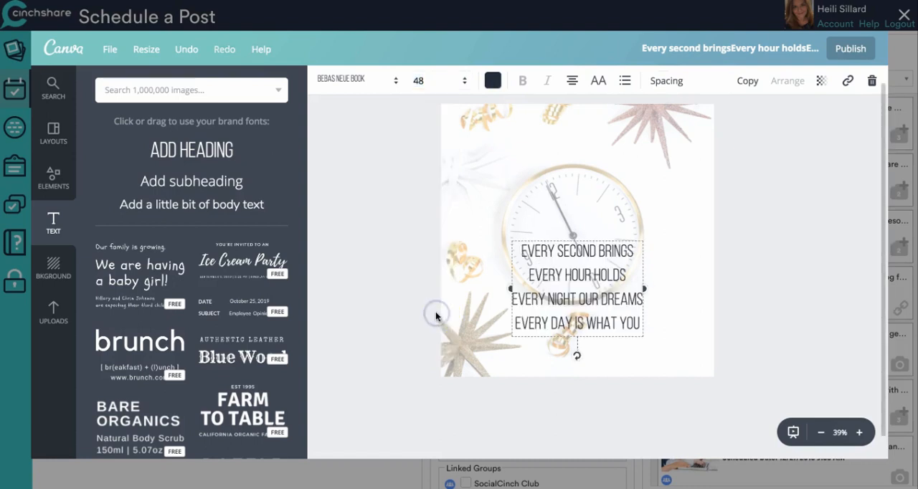
- Increase the quote text's line height to the maximum and move the text up over the clock
{"action": "left_click", "coordinate": [669, 82]}
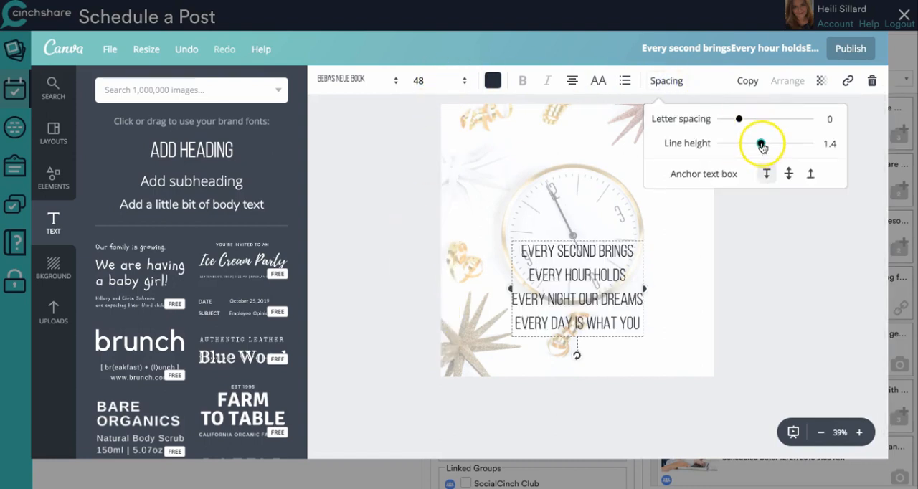
{"action": "left_click_drag", "start_coordinate": [765, 144], "coordinate": [810, 145]}
{"action": "left_click", "coordinate": [688, 253]}
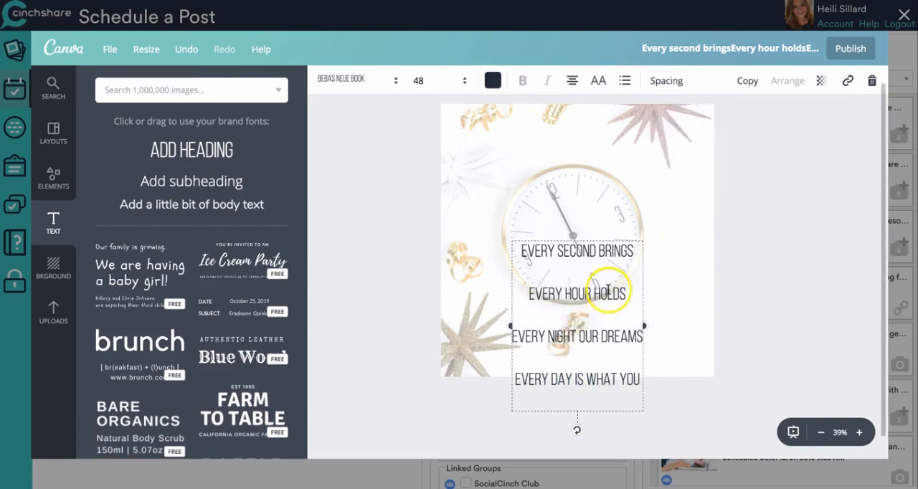
{"action": "left_click_drag", "start_coordinate": [608, 290], "coordinate": [608, 251]}
{"action": "left_click", "coordinate": [667, 252]}
{"action": "left_click_drag", "start_coordinate": [592, 289], "coordinate": [593, 218]}
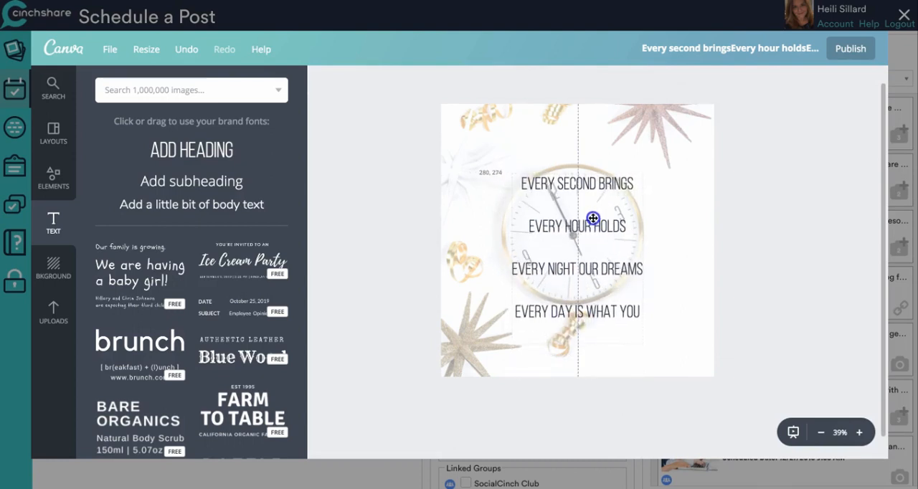
- Try font sizes 72 and 64 on the four-line quote text
{"action": "left_click", "coordinate": [565, 183]}
{"action": "left_click", "coordinate": [438, 82]}
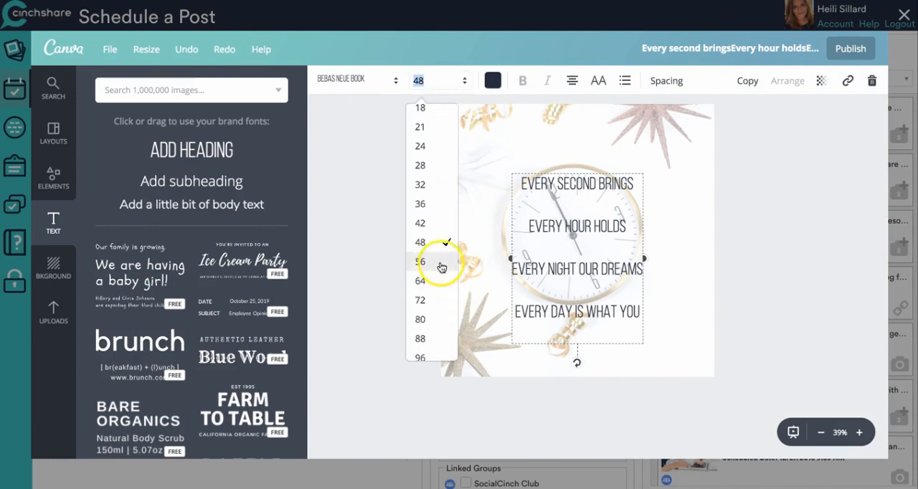
{"action": "left_click", "coordinate": [435, 300]}
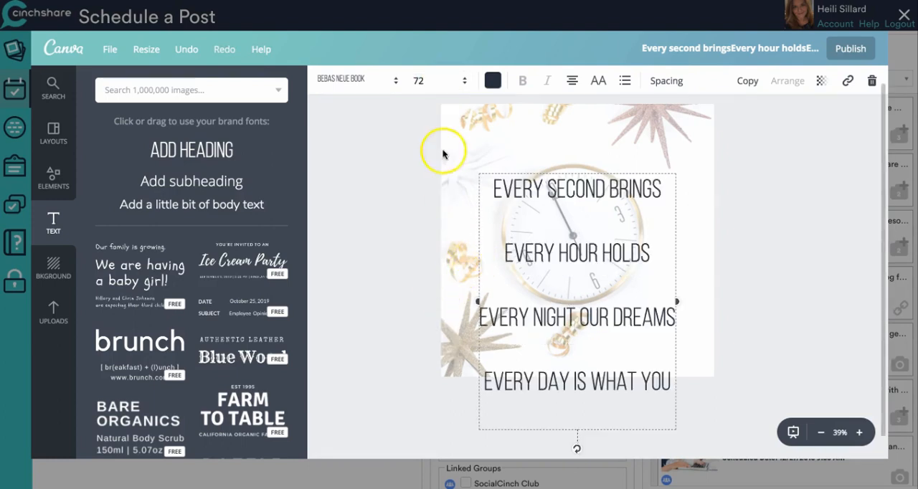
{"action": "left_click", "coordinate": [428, 83]}
{"action": "left_click", "coordinate": [433, 286]}
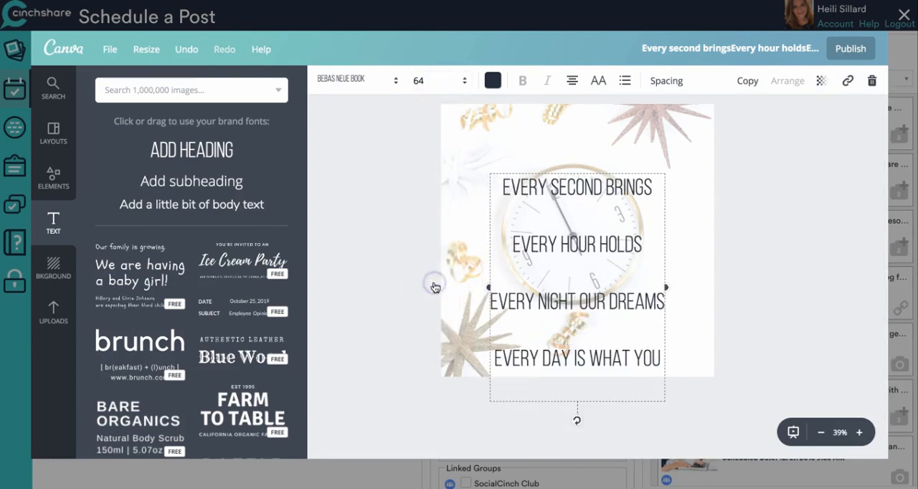
- Move the quote text up, set its font size to 56 and center it over the clock
{"action": "left_click_drag", "start_coordinate": [607, 242], "coordinate": [605, 218]}
{"action": "left_click", "coordinate": [405, 94]}
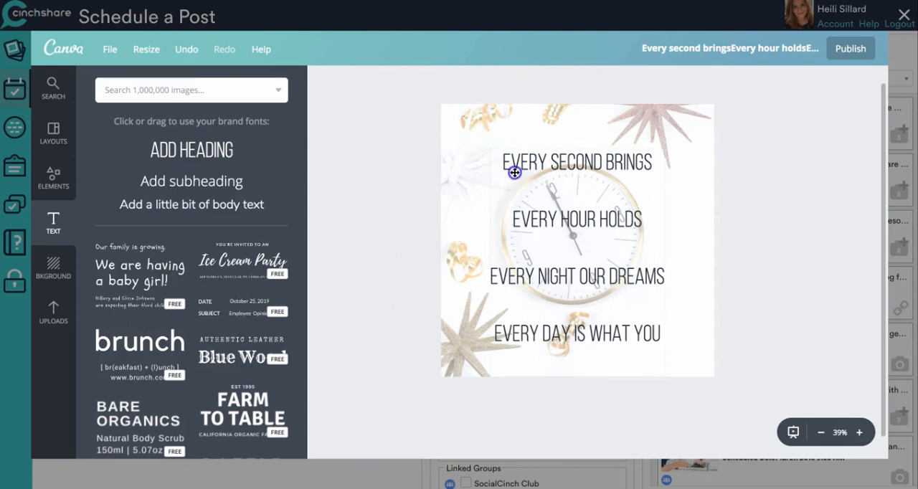
{"action": "left_click", "coordinate": [515, 172]}
{"action": "left_click", "coordinate": [426, 81]}
{"action": "left_click", "coordinate": [426, 223]}
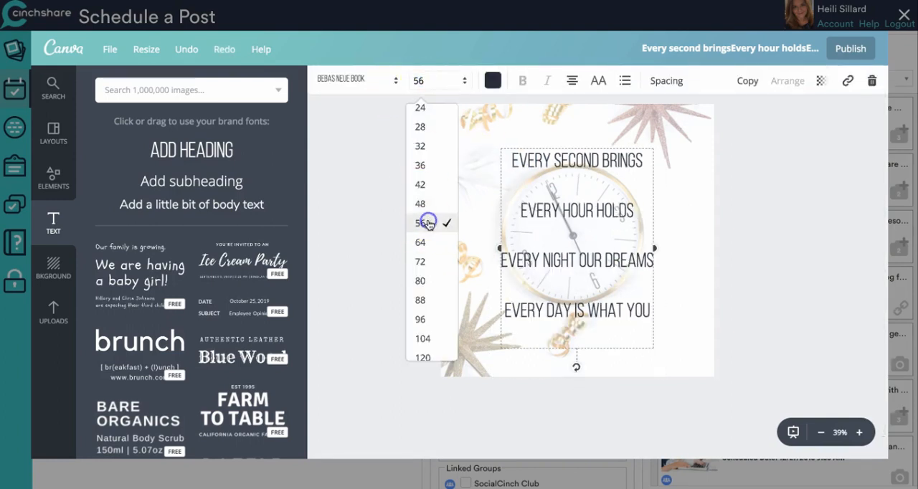
{"action": "left_click", "coordinate": [788, 204]}
{"action": "left_click_drag", "start_coordinate": [604, 204], "coordinate": [605, 208]}
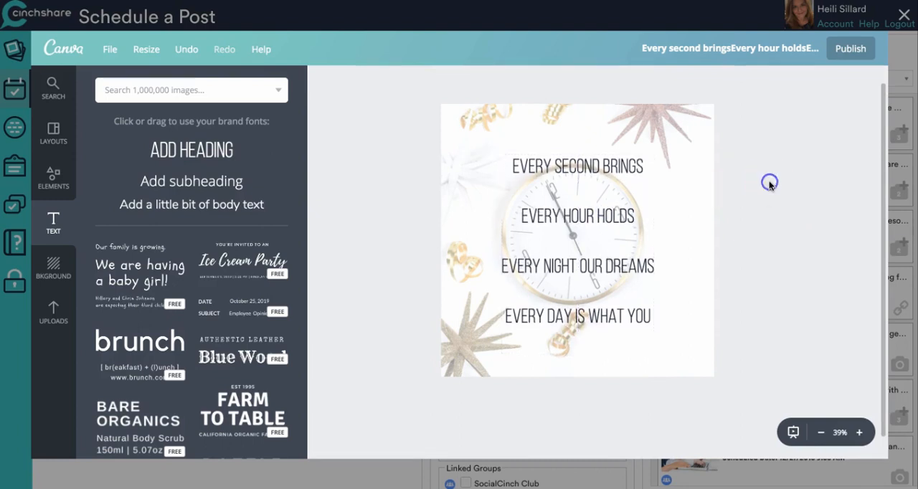
- Copy the four lines from "a fresh beginning," to "choose to make it." from the untitled TextEdit note and return to the design
{"action": "mouse_move", "coordinate": [513, 473]}
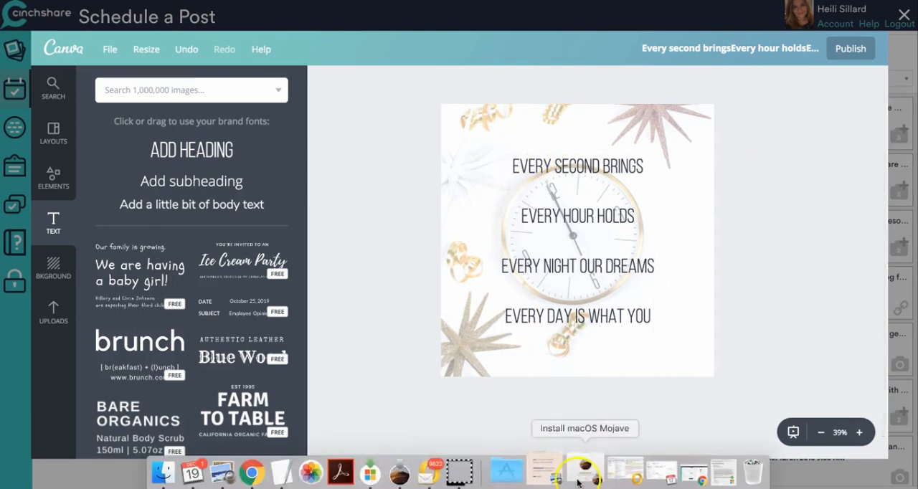
{"action": "left_click", "coordinate": [301, 474]}
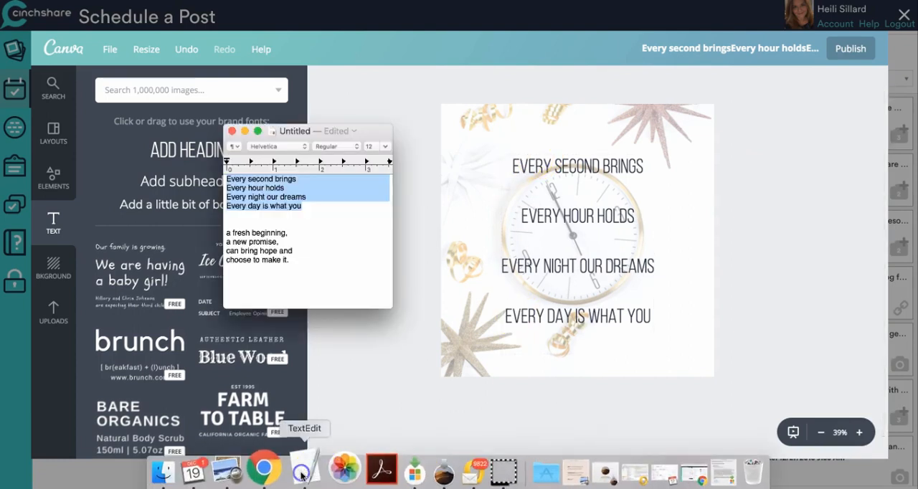
{"action": "left_click", "coordinate": [287, 259]}
{"action": "left_click_drag", "start_coordinate": [291, 259], "coordinate": [227, 234]}
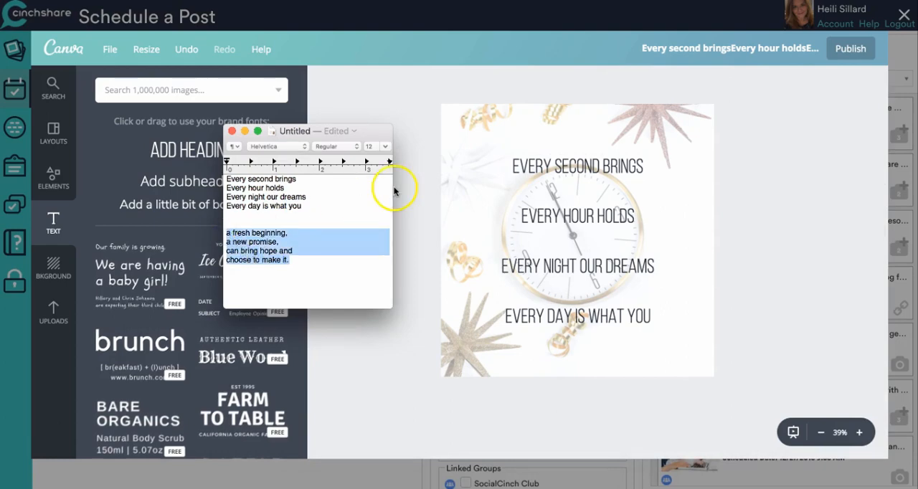
{"action": "left_click", "coordinate": [411, 171]}
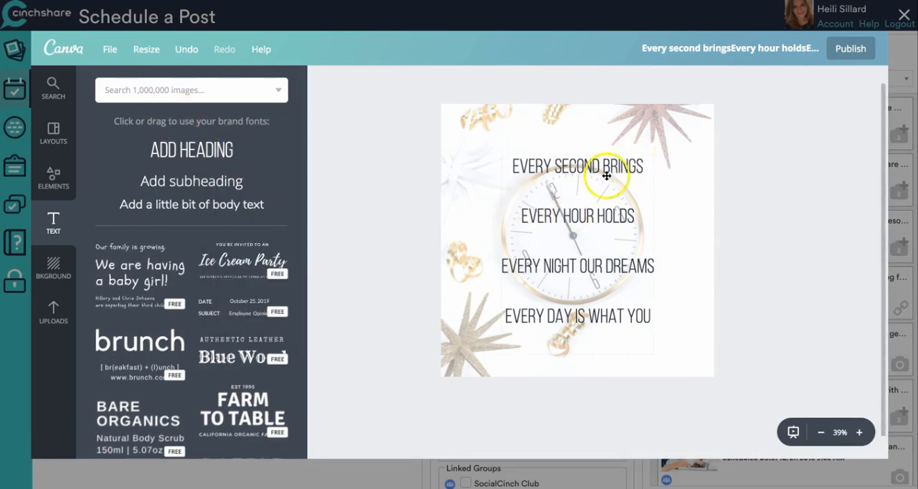
- Duplicate the four-line quote text box and move the copy up, horizontally aligned with the original
{"action": "left_click", "coordinate": [607, 175]}
{"action": "left_click", "coordinate": [745, 81]}
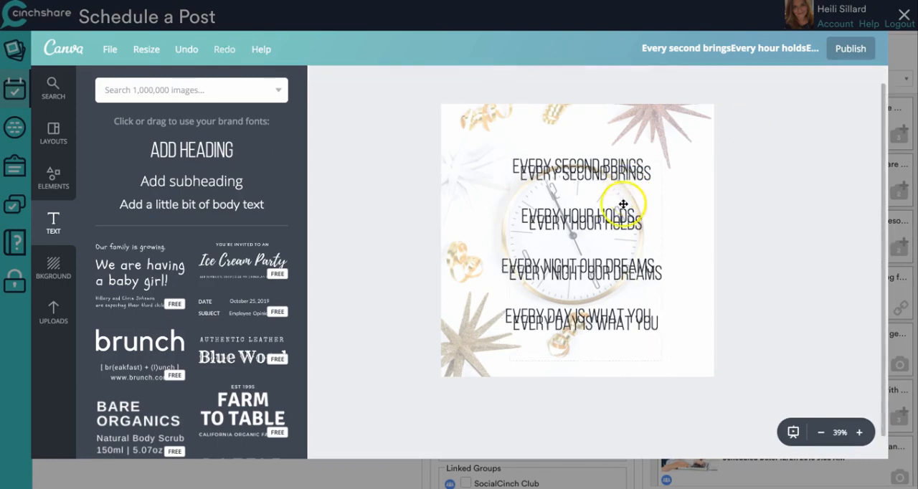
{"action": "left_click_drag", "start_coordinate": [621, 205], "coordinate": [609, 166]}
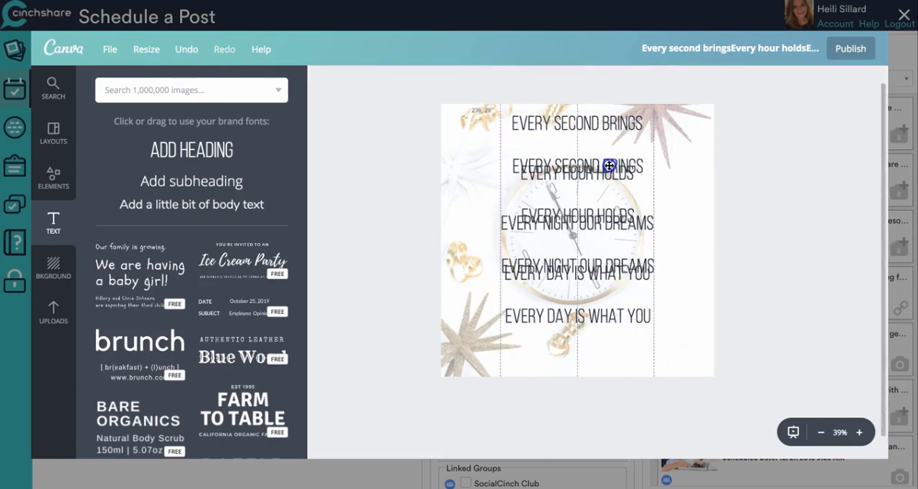
- Replace the text in the duplicated box with the copied lines from "a fresh beginning," to "choose to make it."
{"action": "double_click", "coordinate": [562, 127]}
{"action": "left_click_drag", "start_coordinate": [510, 123], "coordinate": [704, 291]}
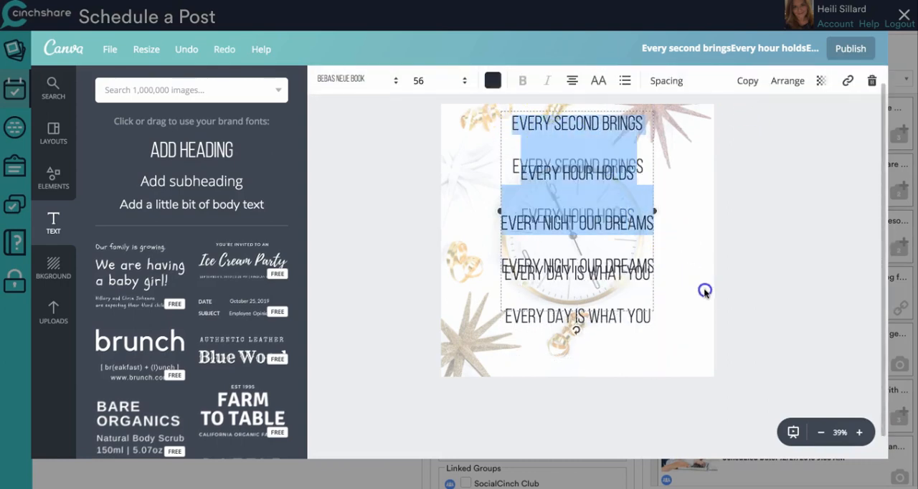
{"action": "left_click_drag", "start_coordinate": [667, 324], "coordinate": [690, 304]}
{"action": "left_click", "coordinate": [564, 138]}
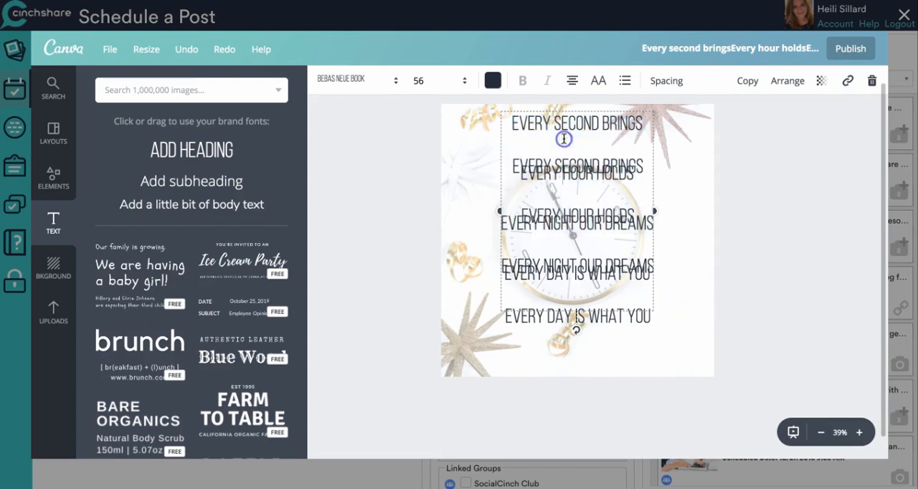
{"action": "left_click_drag", "start_coordinate": [509, 121], "coordinate": [757, 340]}
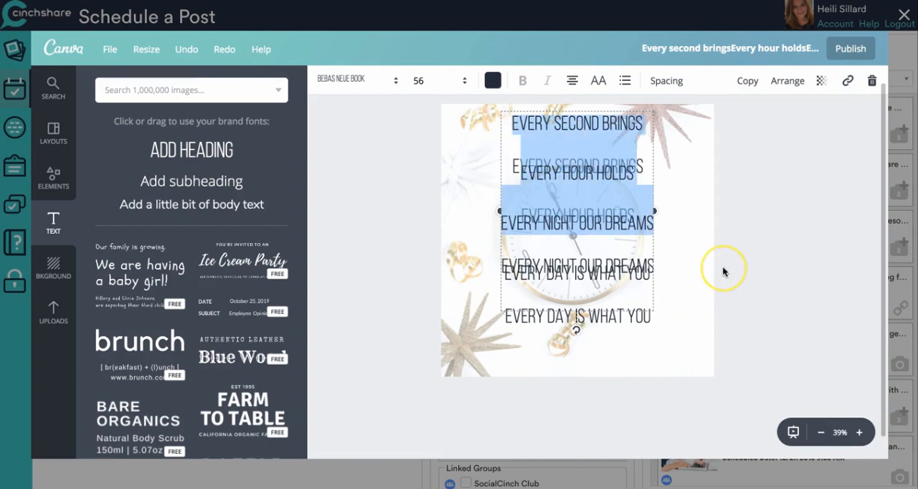
{"action": "key", "text": "ctrl+v"}
- Delete the leftover line "Every day is what you" from the duplicated box and interleave its four lines with the original quote lines
{"action": "left_click_drag", "start_coordinate": [619, 274], "coordinate": [517, 255]}
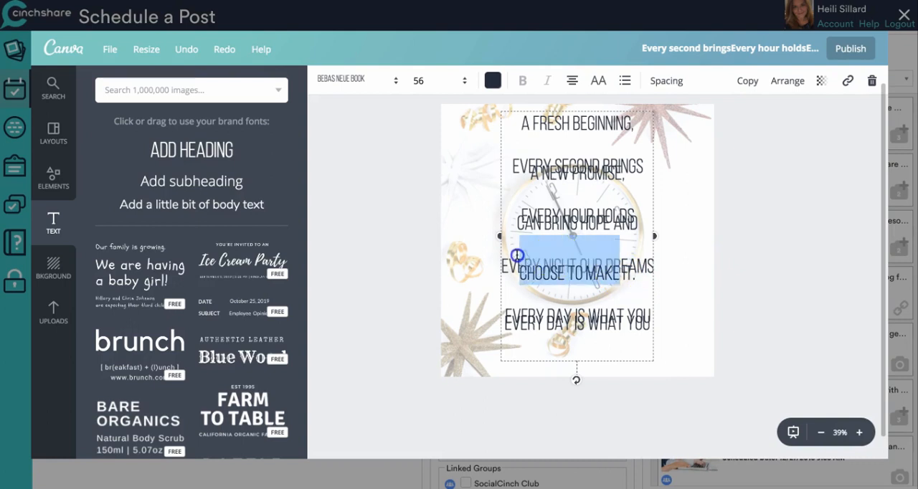
{"action": "left_click", "coordinate": [697, 250]}
{"action": "left_click_drag", "start_coordinate": [579, 195], "coordinate": [687, 207]}
{"action": "left_click", "coordinate": [655, 320]}
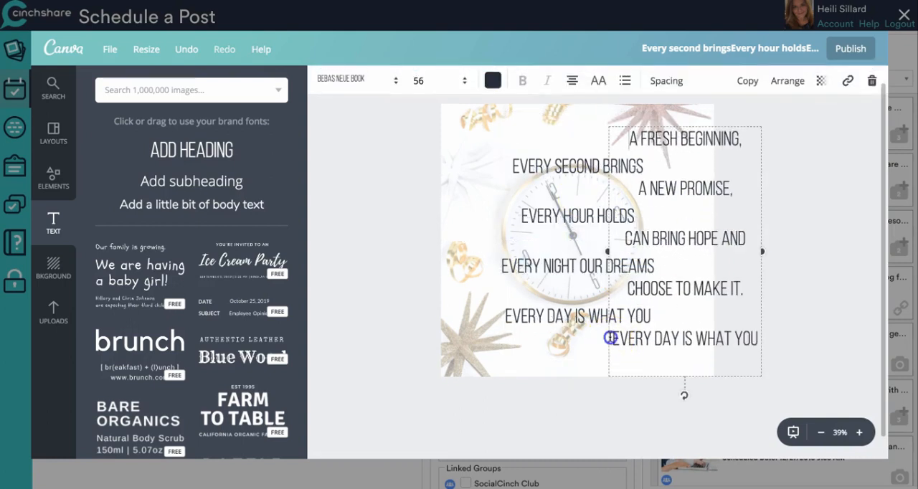
{"action": "left_click_drag", "start_coordinate": [610, 338], "coordinate": [748, 337]}
{"action": "key", "text": "BackSpace"}
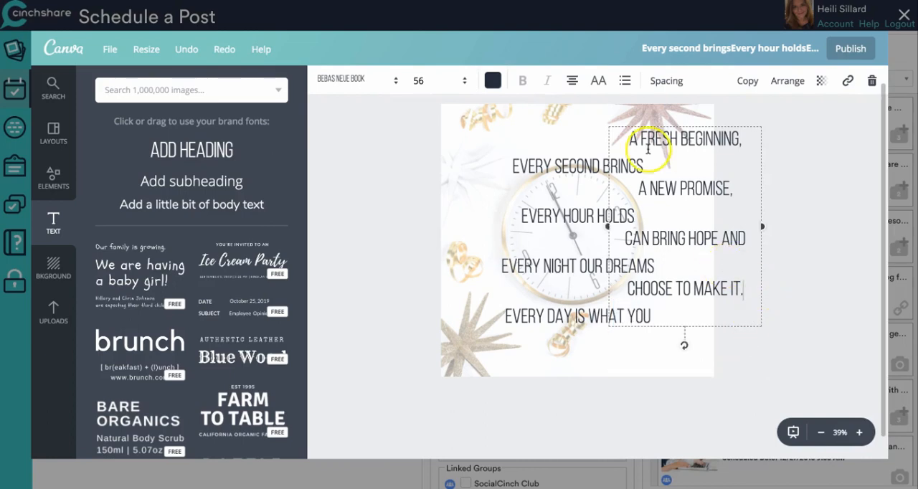
{"action": "left_click_drag", "start_coordinate": [685, 130], "coordinate": [592, 151]}
{"action": "left_click_drag", "start_coordinate": [593, 187], "coordinate": [594, 182]}
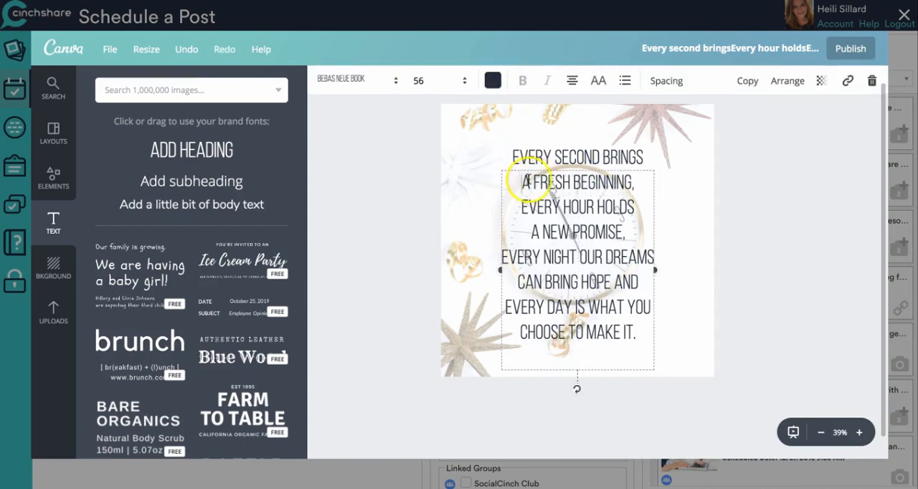
- Color the second set of lines with the taupe swatch of the Primary palette and change their font to Blushing Script Solid Regular
{"action": "left_click", "coordinate": [491, 80]}
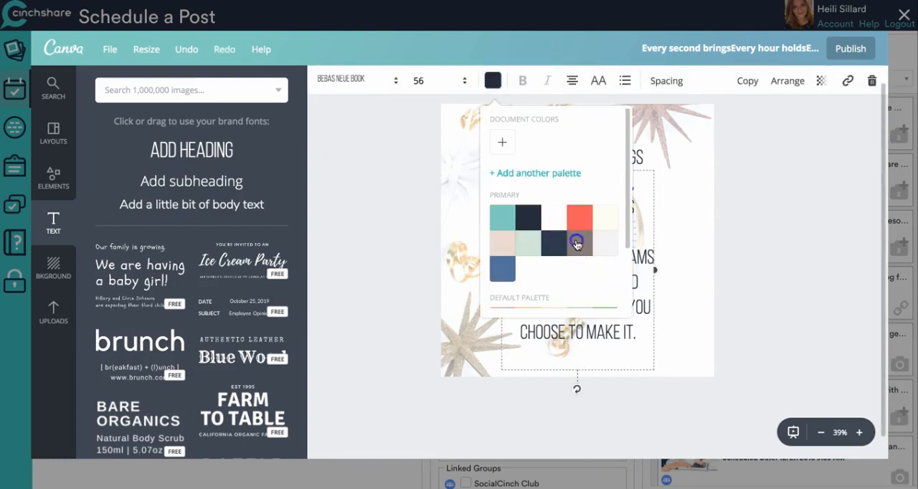
{"action": "left_click", "coordinate": [579, 242]}
{"action": "left_click", "coordinate": [355, 78]}
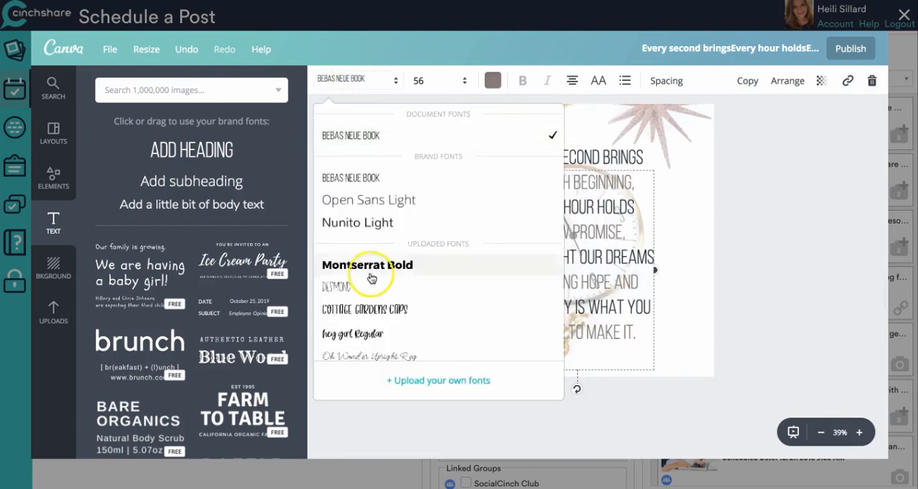
{"action": "scroll", "coordinate": [371, 277], "scroll_direction": "down", "scroll_amount": 5}
{"action": "scroll", "coordinate": [371, 277], "scroll_direction": "down", "scroll_amount": 5}
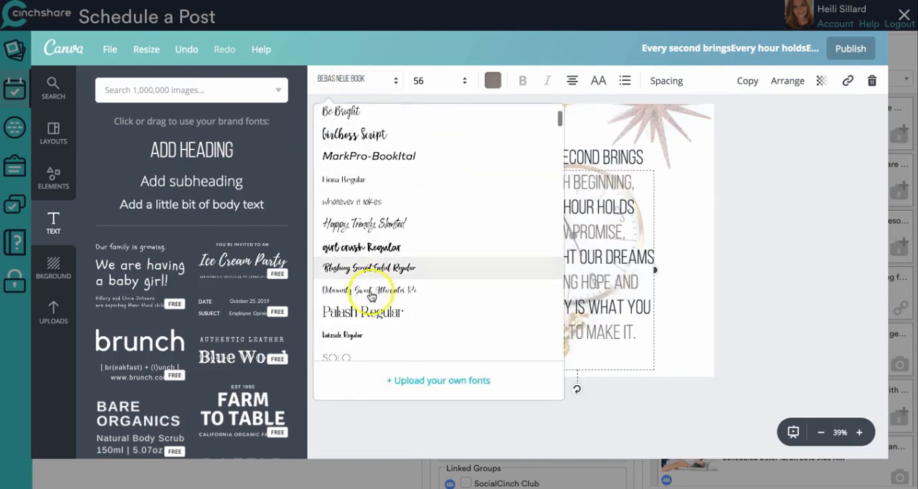
{"action": "scroll", "coordinate": [375, 308], "scroll_direction": "down", "scroll_amount": 2}
{"action": "left_click", "coordinate": [379, 226]}
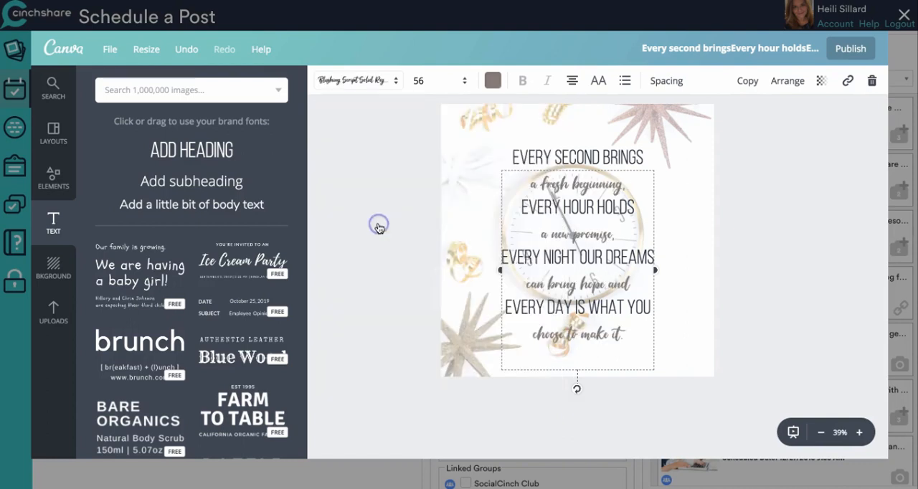
- Set the font size of the script lines to 72
{"action": "left_click", "coordinate": [555, 188]}
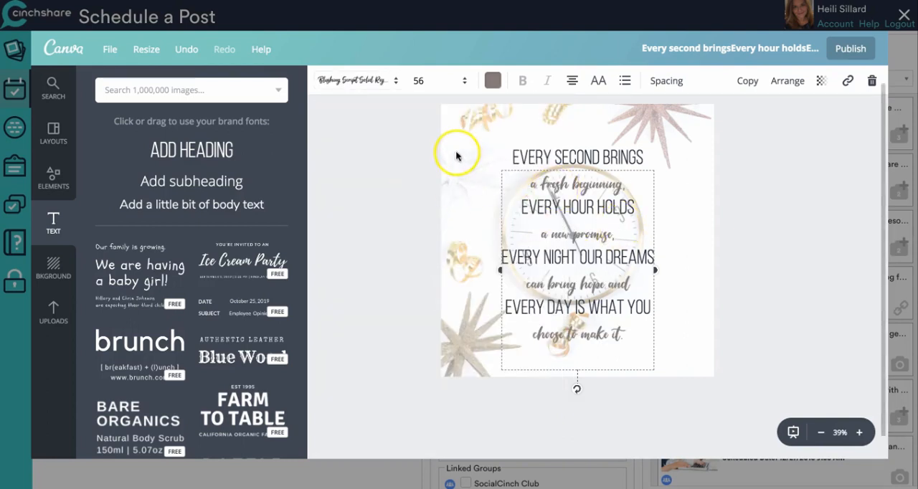
{"action": "left_click", "coordinate": [440, 81]}
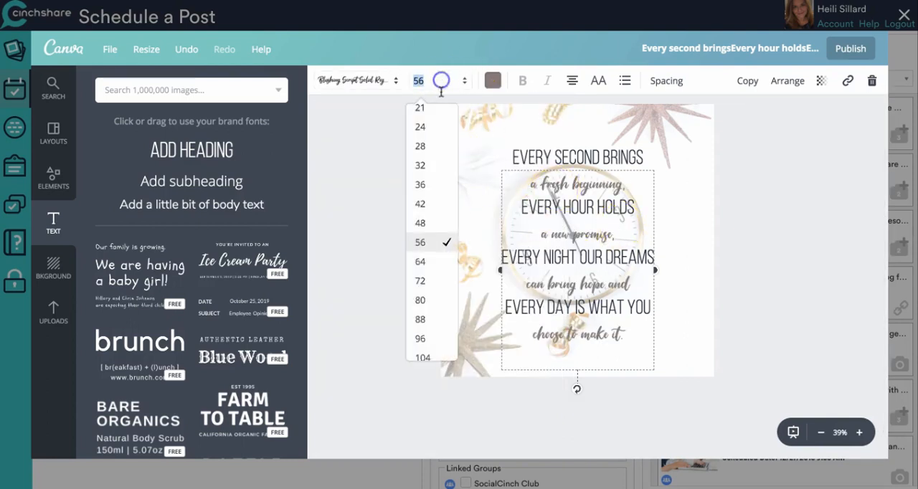
{"action": "left_click", "coordinate": [428, 267]}
{"action": "left_click", "coordinate": [435, 85]}
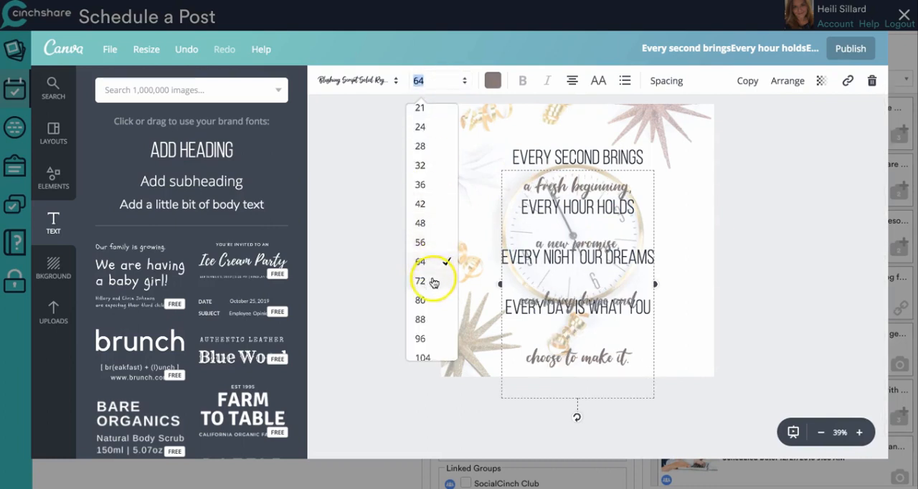
{"action": "left_click", "coordinate": [433, 281]}
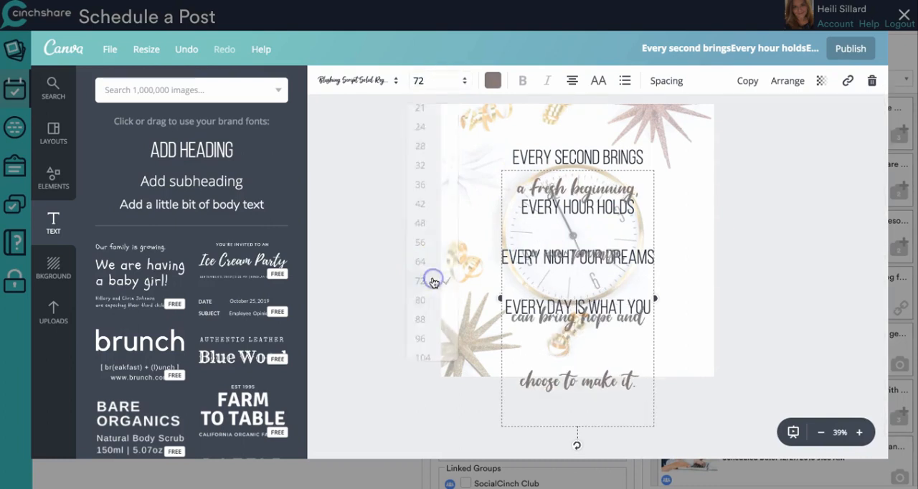
- Reduce the line height of the script lines and move them slightly up so the first sits below "Every second brings"
{"action": "left_click", "coordinate": [671, 82]}
{"action": "left_click_drag", "start_coordinate": [809, 145], "coordinate": [779, 149]}
{"action": "left_click", "coordinate": [811, 265]}
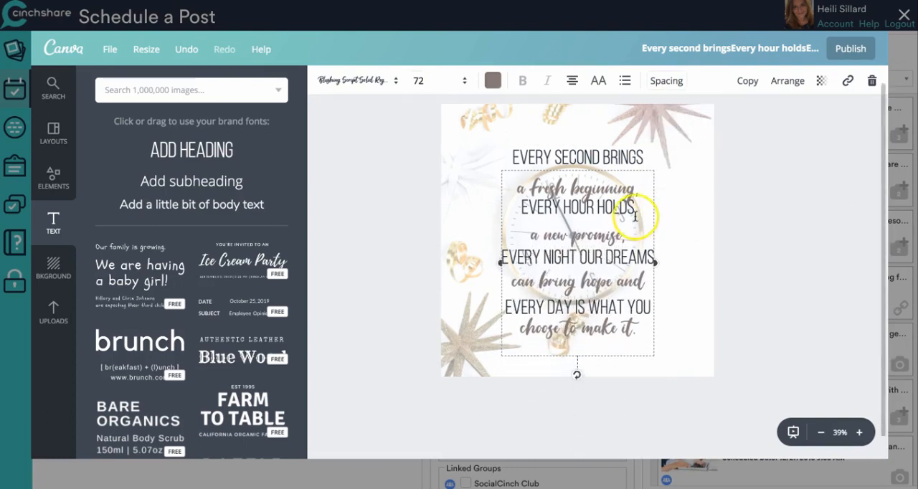
{"action": "left_click_drag", "start_coordinate": [625, 185], "coordinate": [623, 183]}
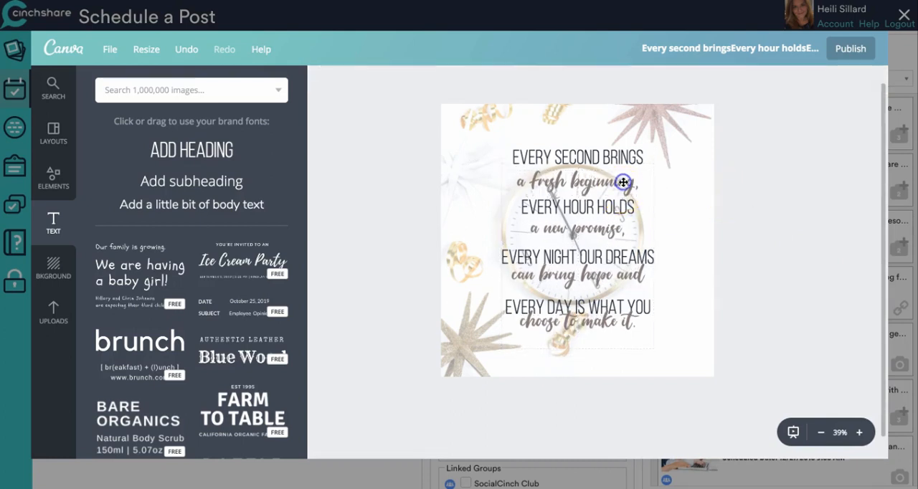
- Set the font size of the script lines to 79 and move them slightly up to sit closer below their sans-serif lines
{"action": "left_click", "coordinate": [425, 80]}
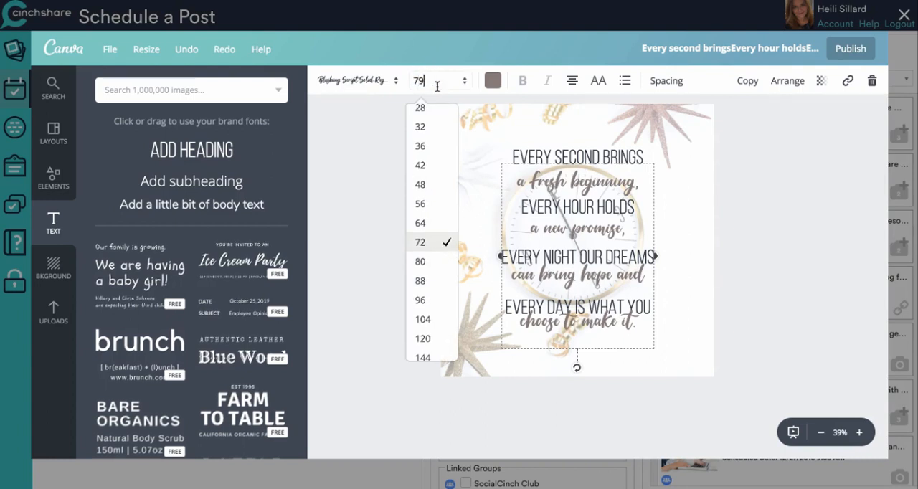
{"action": "type", "text": "79"}
{"action": "key", "text": "Return"}
{"action": "left_click", "coordinate": [815, 213]}
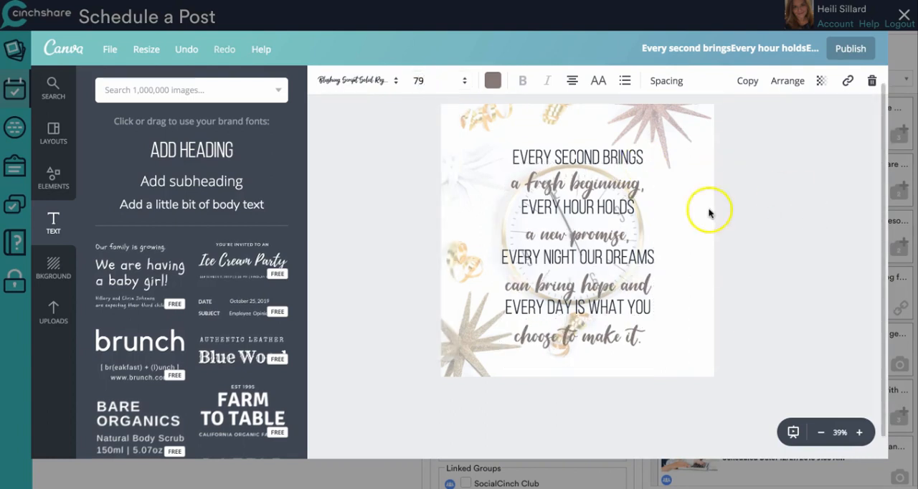
{"action": "left_click_drag", "start_coordinate": [625, 189], "coordinate": [625, 186]}
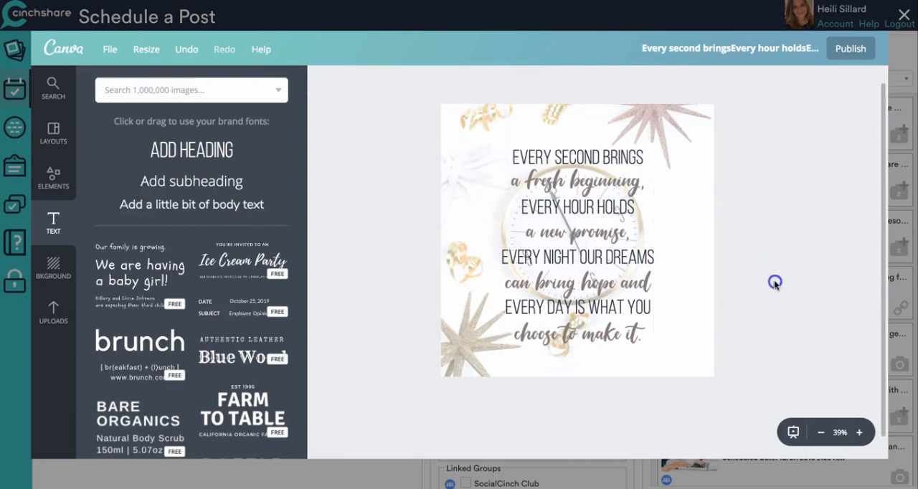
- Select both quote text boxes together and move them up on the graphic, fine-tuning the position of the script lines
{"action": "left_click", "coordinate": [590, 193], "text": "shift"}
{"action": "left_click_drag", "start_coordinate": [628, 331], "coordinate": [626, 319]}
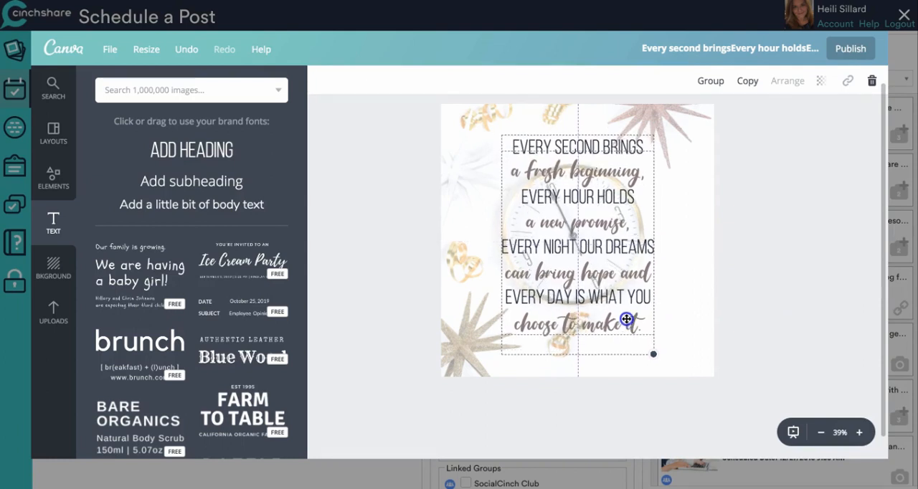
{"action": "left_click", "coordinate": [699, 293]}
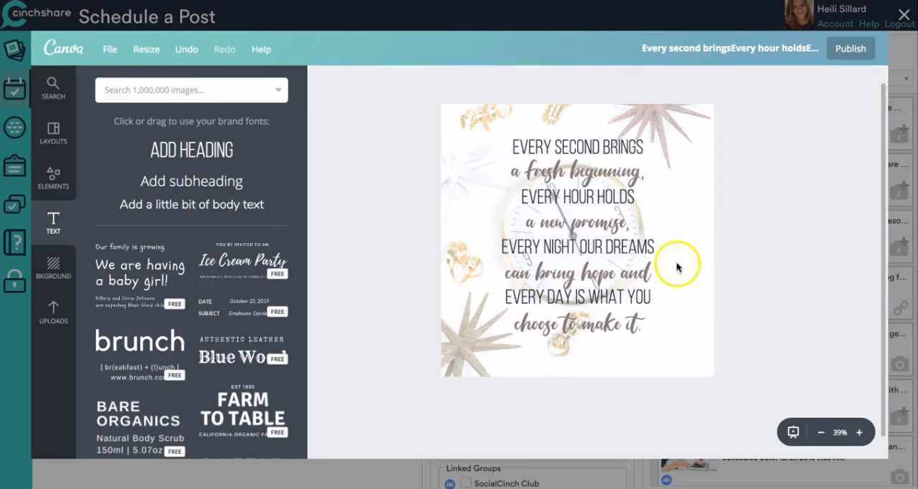
{"action": "left_click_drag", "start_coordinate": [619, 271], "coordinate": [619, 271]}
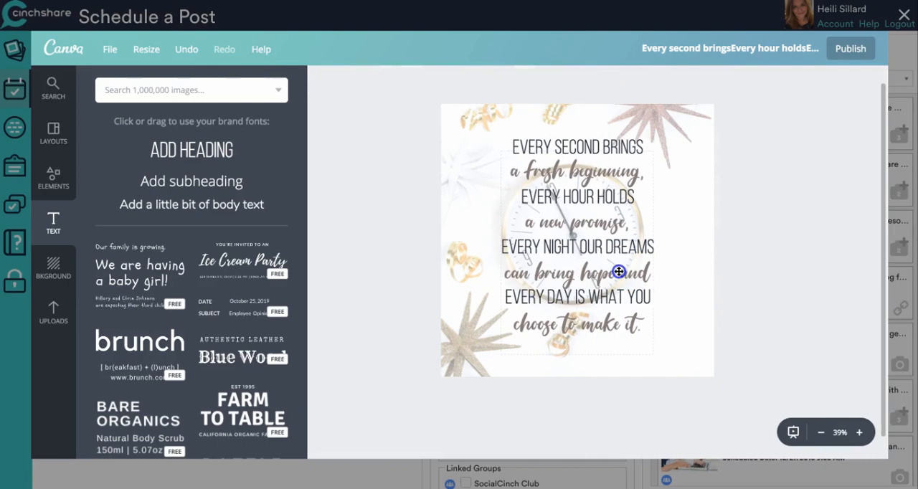
{"action": "left_click", "coordinate": [684, 306]}
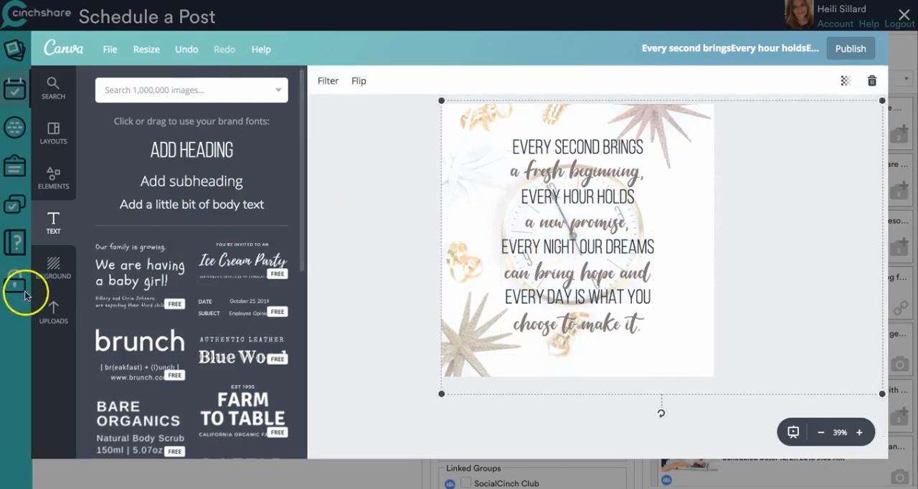
- Add the dark cinchshare wordmark from the uploaded Logos folder to the design
{"action": "left_click", "coordinate": [53, 312]}
{"action": "left_click", "coordinate": [183, 153]}
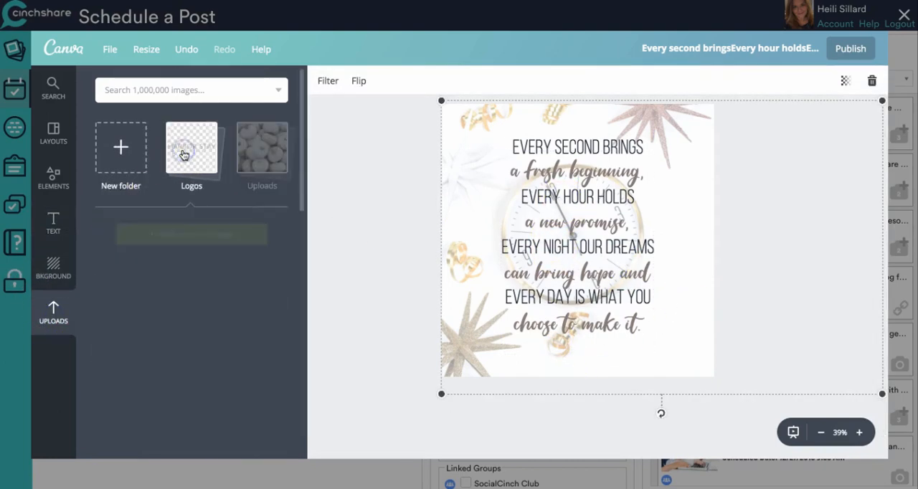
{"action": "scroll", "coordinate": [194, 291], "scroll_direction": "down", "scroll_amount": 1}
{"action": "scroll", "coordinate": [233, 334], "scroll_direction": "down", "scroll_amount": 3}
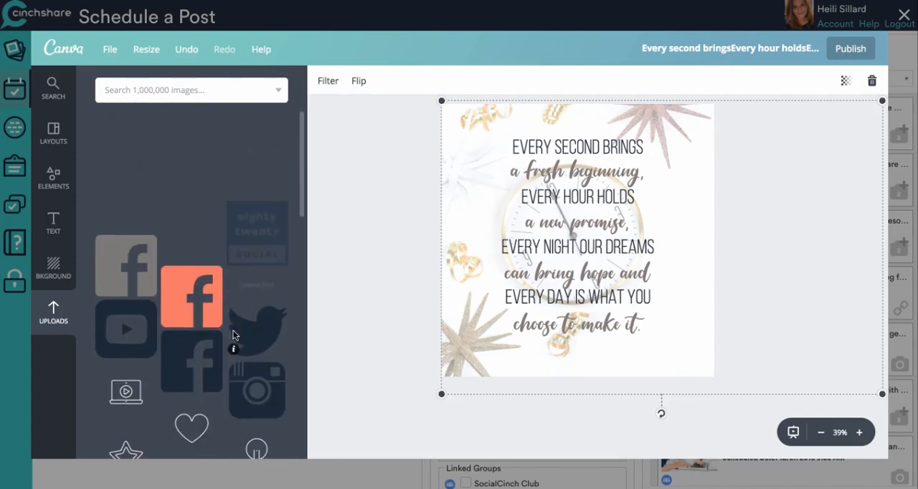
{"action": "scroll", "coordinate": [233, 335], "scroll_direction": "down", "scroll_amount": 8}
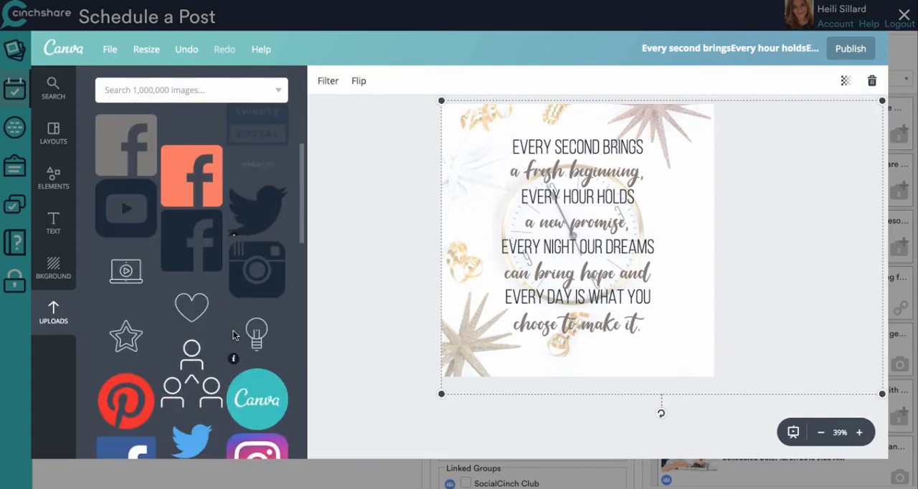
{"action": "scroll", "coordinate": [233, 331], "scroll_direction": "down", "scroll_amount": 14}
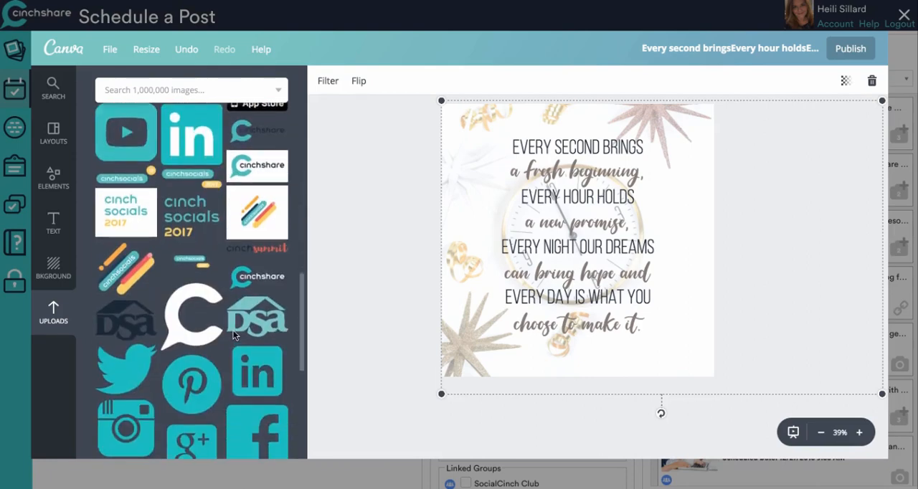
{"action": "left_click", "coordinate": [126, 271]}
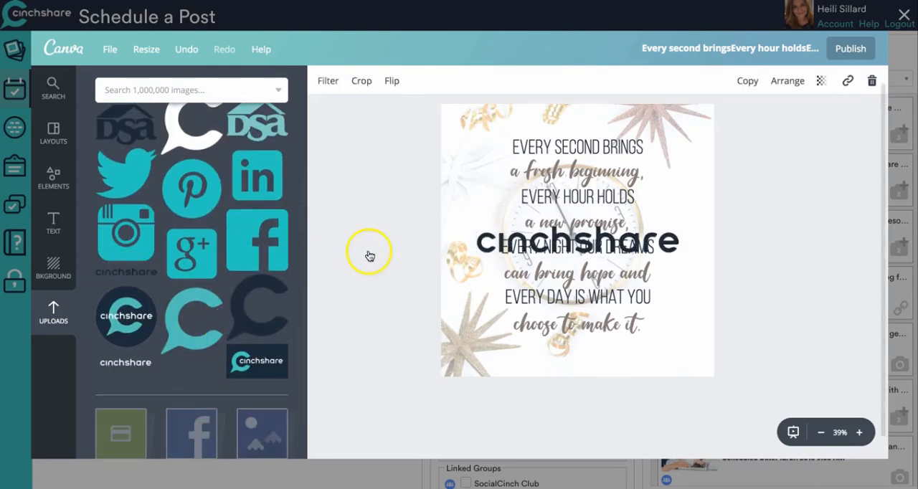
- Shrink the cinchshare wordmark and center it below the last quote line near the graphic's lower edge
{"action": "left_click_drag", "start_coordinate": [475, 223], "coordinate": [584, 359]}
{"action": "left_click", "coordinate": [700, 419]}
{"action": "left_click", "coordinate": [792, 297]}
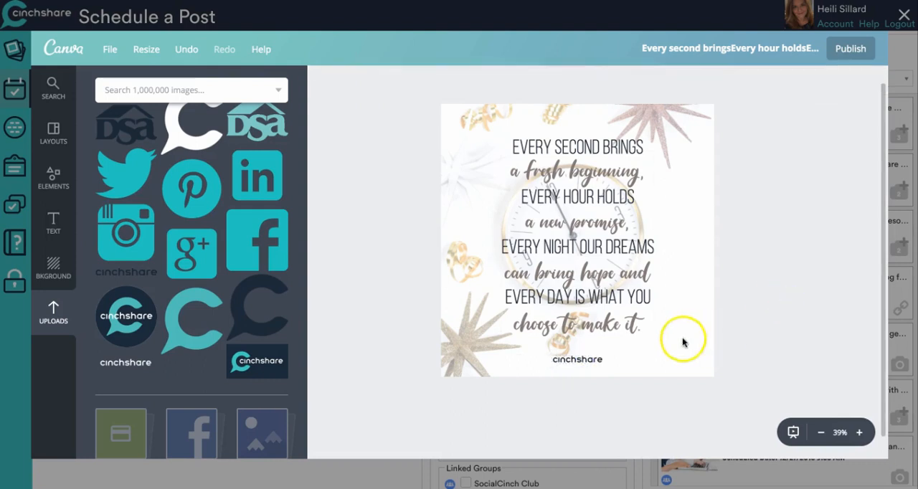
- Reduce the line height of the script lines to tighten their spacing
{"action": "left_click", "coordinate": [574, 122]}
{"action": "left_click", "coordinate": [600, 150]}
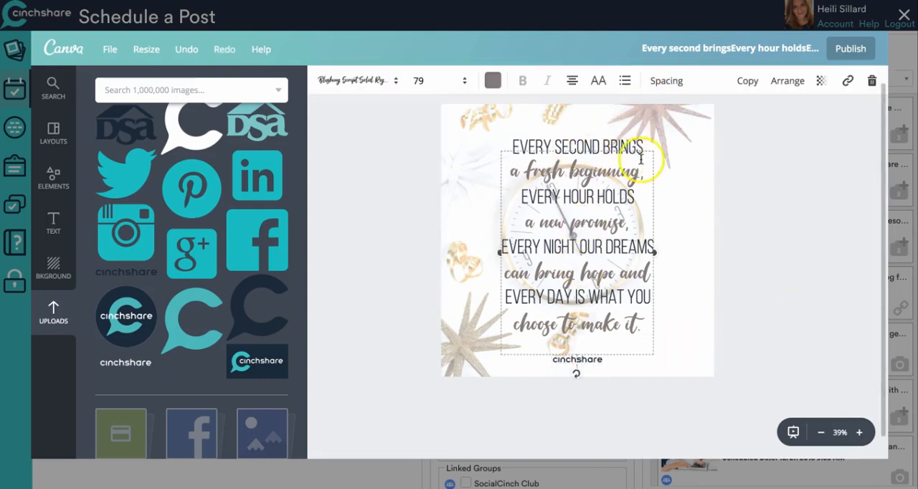
{"action": "left_click", "coordinate": [667, 81]}
{"action": "left_click_drag", "start_coordinate": [780, 146], "coordinate": [770, 144]}
{"action": "left_click", "coordinate": [780, 215]}
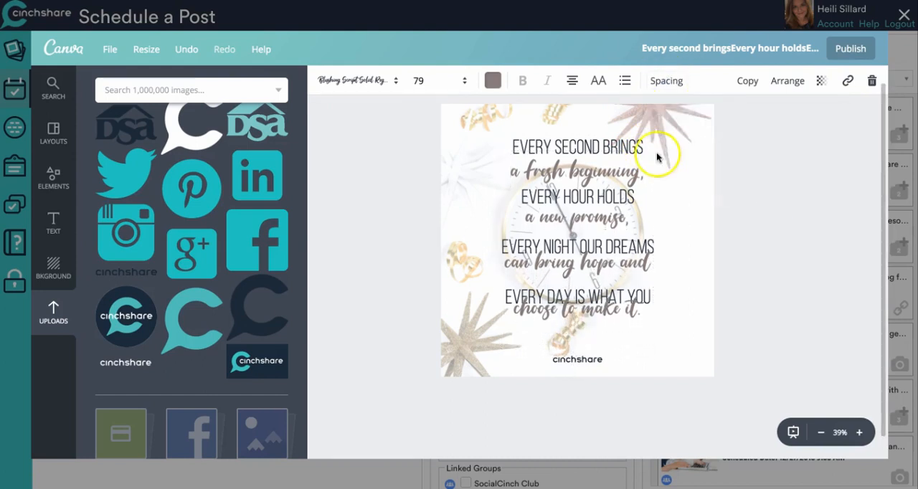
- Set the line height of the sans-serif quote lines to 2.08
{"action": "left_click", "coordinate": [636, 147]}
{"action": "left_click", "coordinate": [667, 81]}
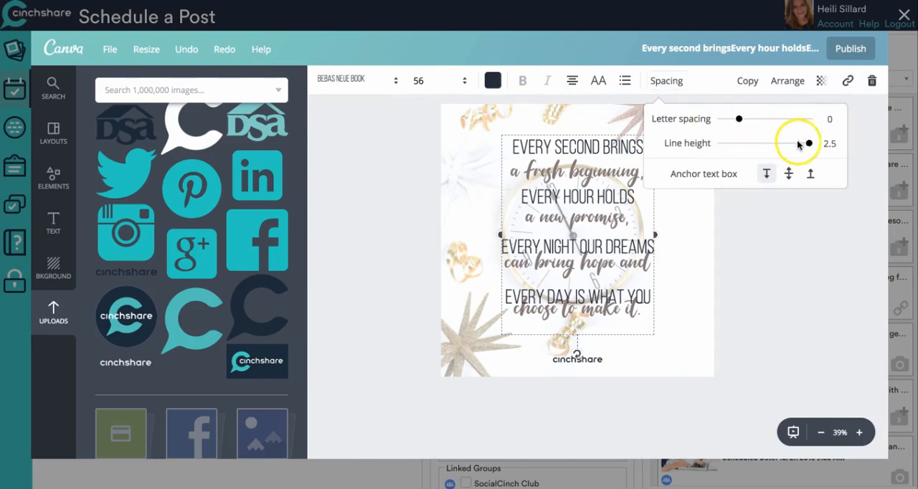
{"action": "left_click_drag", "start_coordinate": [811, 143], "coordinate": [789, 143]}
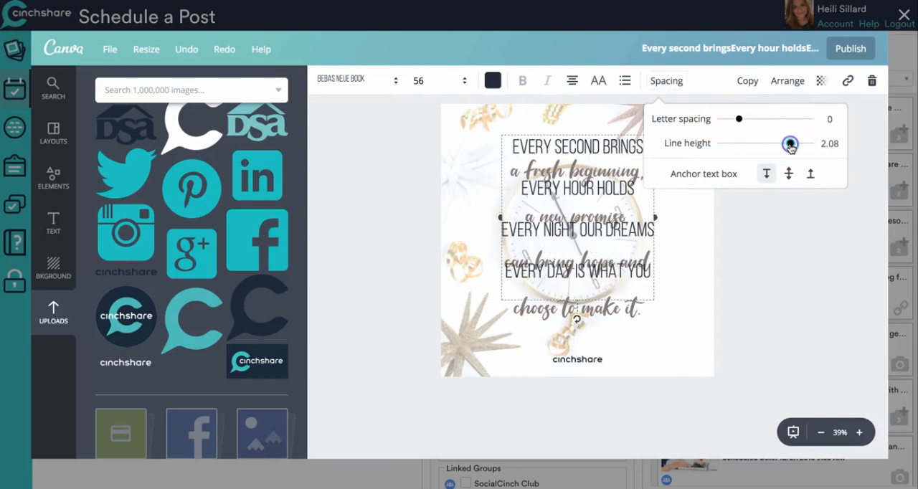
{"action": "left_click", "coordinate": [796, 226]}
- Move the quote lines down toward the middle of the graphic and reduce the script lines' line height further
{"action": "left_click_drag", "start_coordinate": [621, 147], "coordinate": [608, 184]}
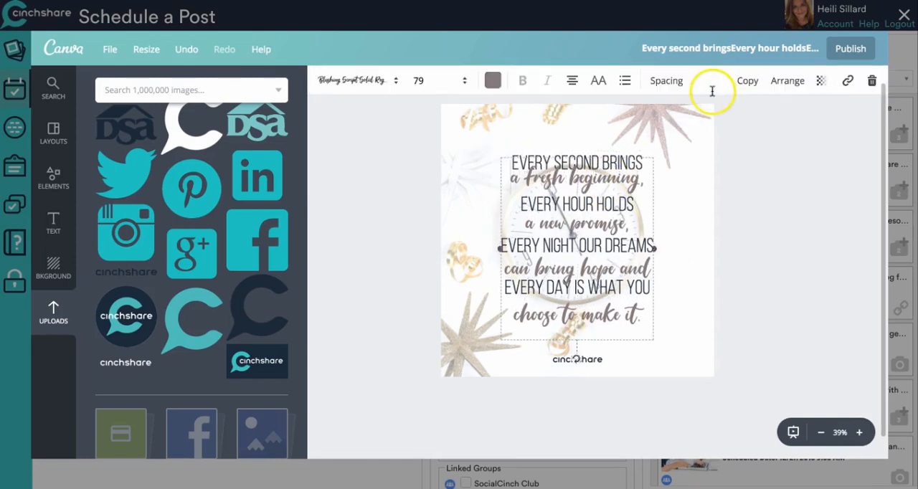
{"action": "left_click", "coordinate": [679, 81]}
{"action": "left_click_drag", "start_coordinate": [771, 144], "coordinate": [765, 145]}
{"action": "left_click", "coordinate": [797, 269]}
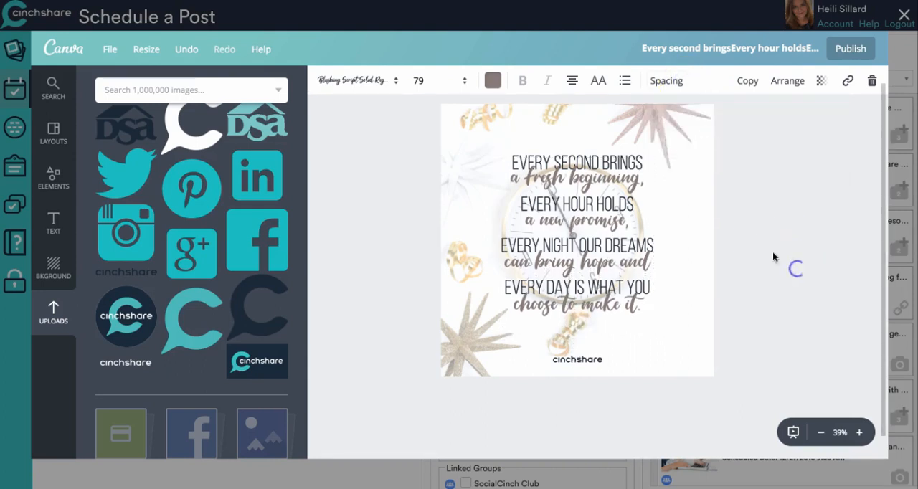
- Nudge the script lines down so they sit evenly between the sans-serif lines
{"action": "mouse_move", "coordinate": [613, 184]}
{"action": "left_mouse_down"}
{"action": "mouse_move", "coordinate": [614, 195]}
{"action": "mouse_move", "coordinate": [613, 187]}
{"action": "left_mouse_up"}
{"action": "left_click", "coordinate": [666, 259]}
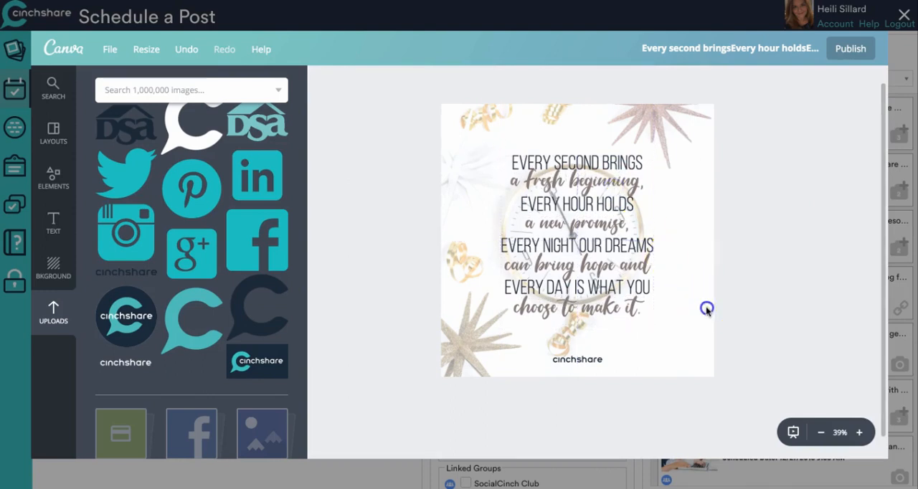
{"action": "left_click", "coordinate": [665, 325]}
{"action": "left_click", "coordinate": [343, 190]}
{"action": "left_click_drag", "start_coordinate": [546, 186], "coordinate": [545, 186]}
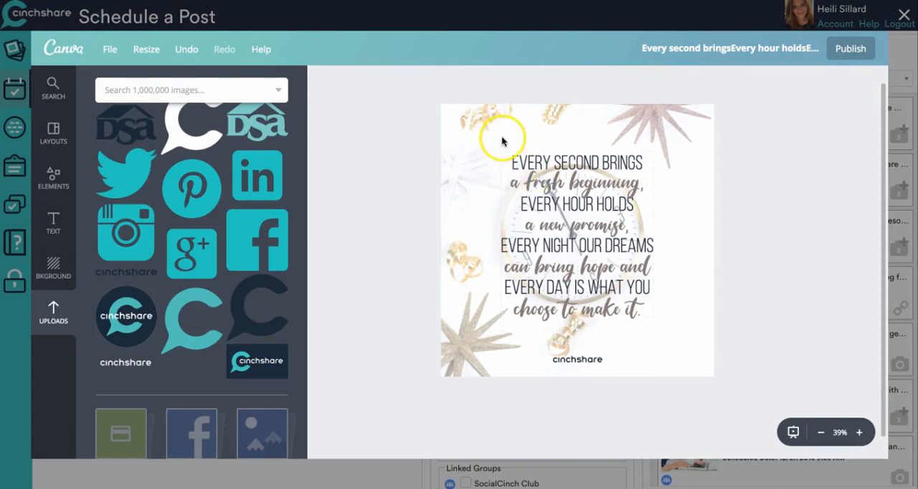
- Select both quote text boxes, enlarge them slightly together and center them above the wordmark
{"action": "left_click_drag", "start_coordinate": [502, 141], "coordinate": [667, 344]}
{"action": "left_click_drag", "start_coordinate": [660, 308], "coordinate": [646, 299]}
{"action": "left_click", "coordinate": [697, 310]}
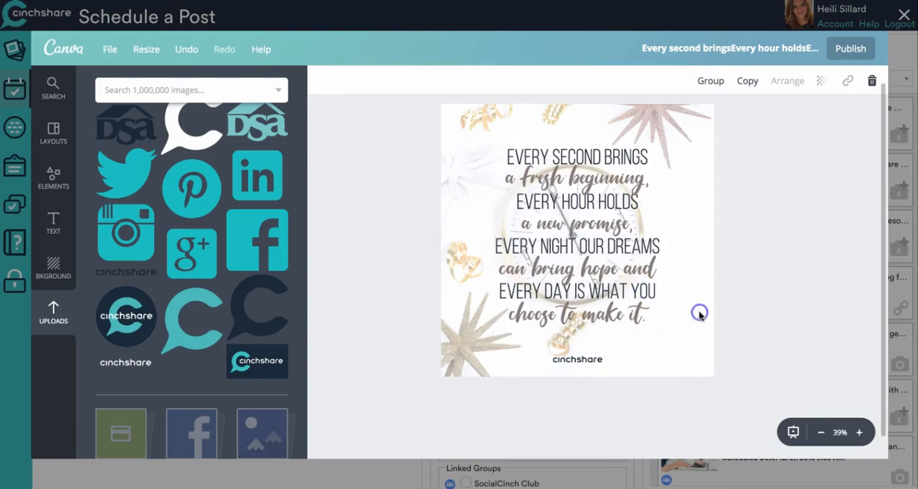
- Fade the background clock photo further by setting its transparency to 27
{"action": "left_click", "coordinate": [845, 80]}
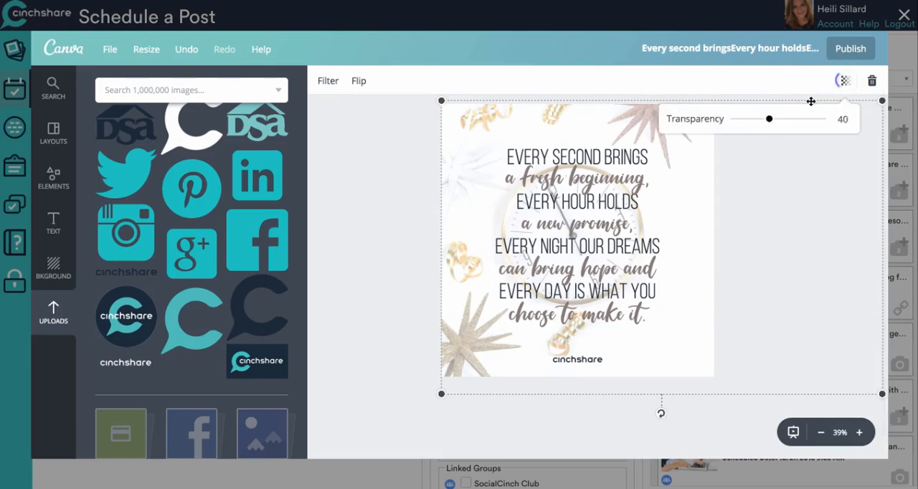
{"action": "left_click_drag", "start_coordinate": [767, 123], "coordinate": [757, 125]}
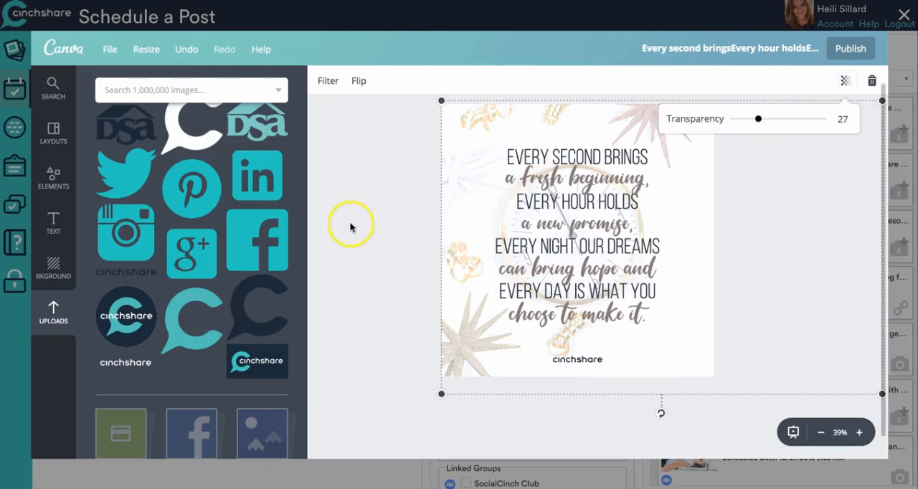
{"action": "left_click", "coordinate": [381, 216]}
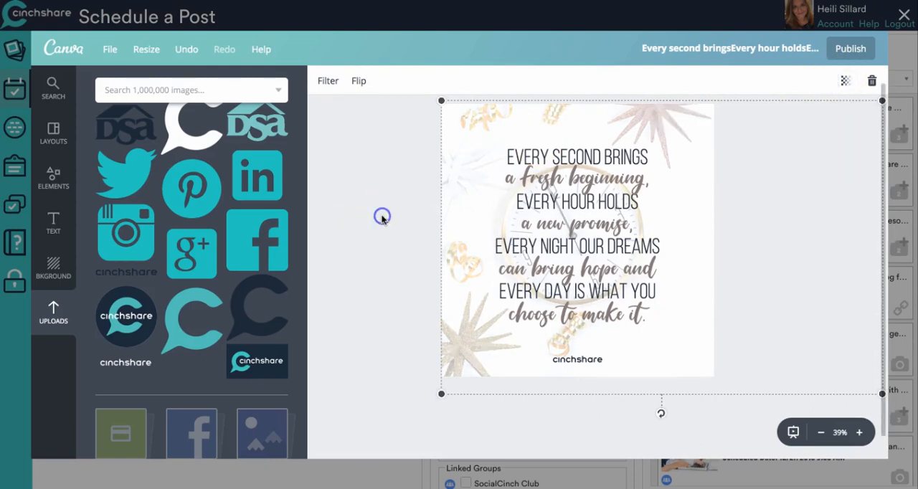
{"action": "left_click", "coordinate": [604, 154]}
{"action": "left_click", "coordinate": [780, 213]}
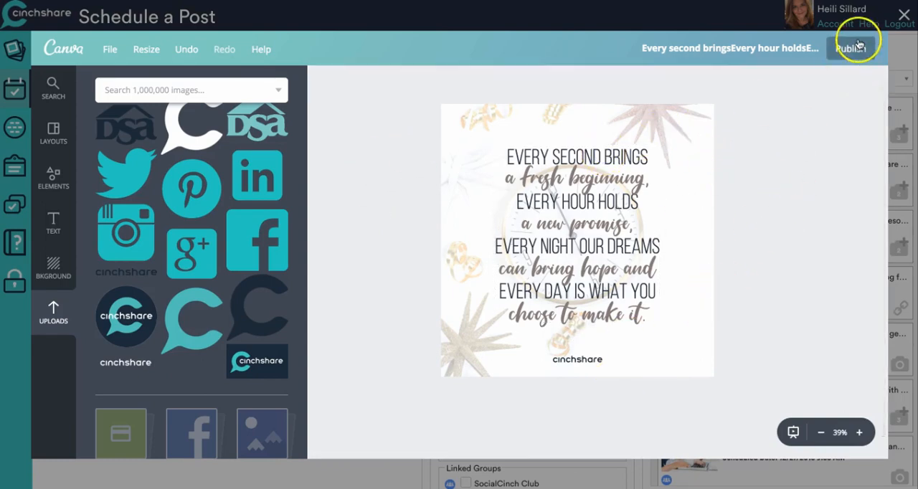
- Title the design NewYearsQuote.IG
{"action": "left_click", "coordinate": [786, 48]}
{"action": "type", "text": "NewYearsQuote.IG"}
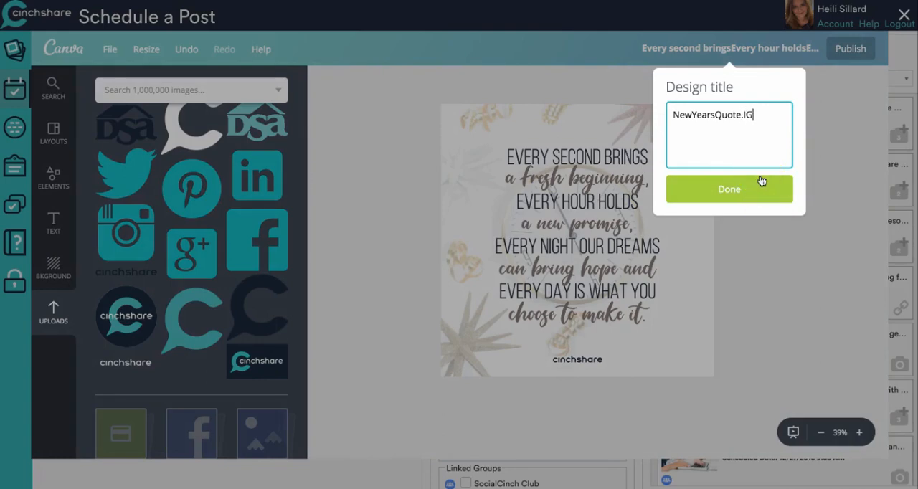
{"action": "left_click", "coordinate": [760, 185]}
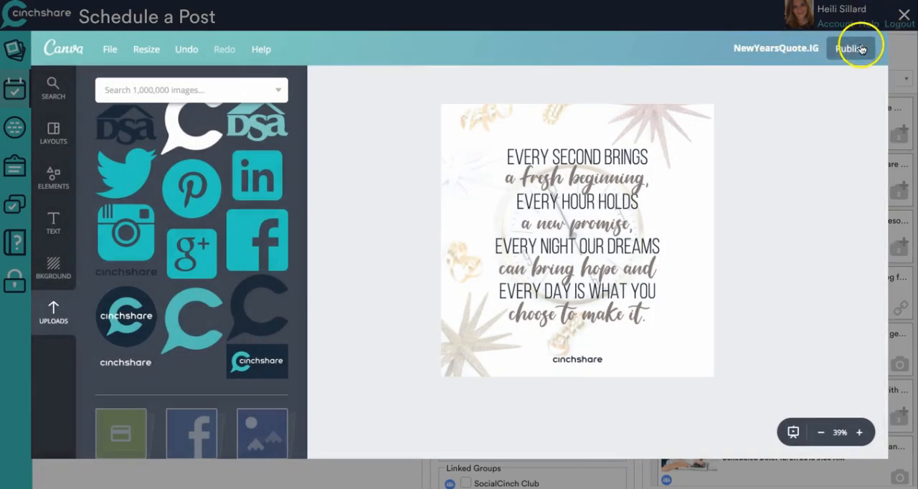
- Publish the finished design into the CinchShare post as its photo and save the post without scheduling it
{"action": "left_click", "coordinate": [853, 48]}
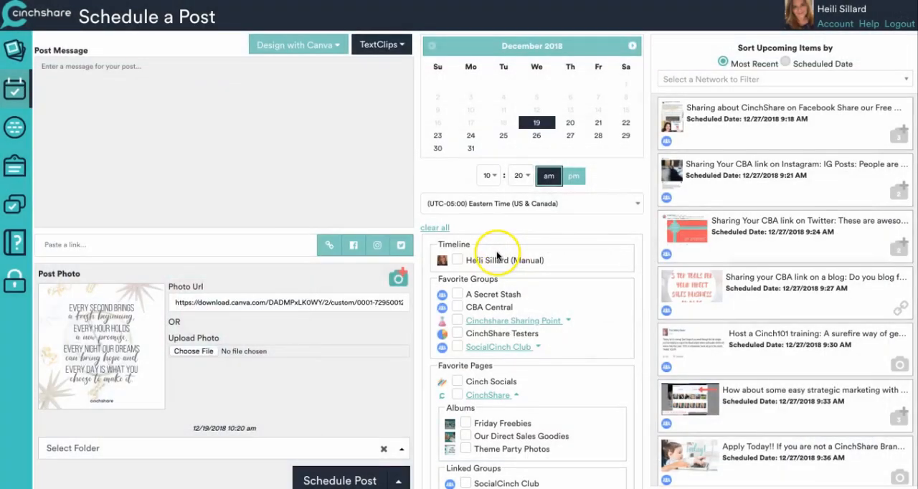
{"action": "left_click", "coordinate": [398, 480]}
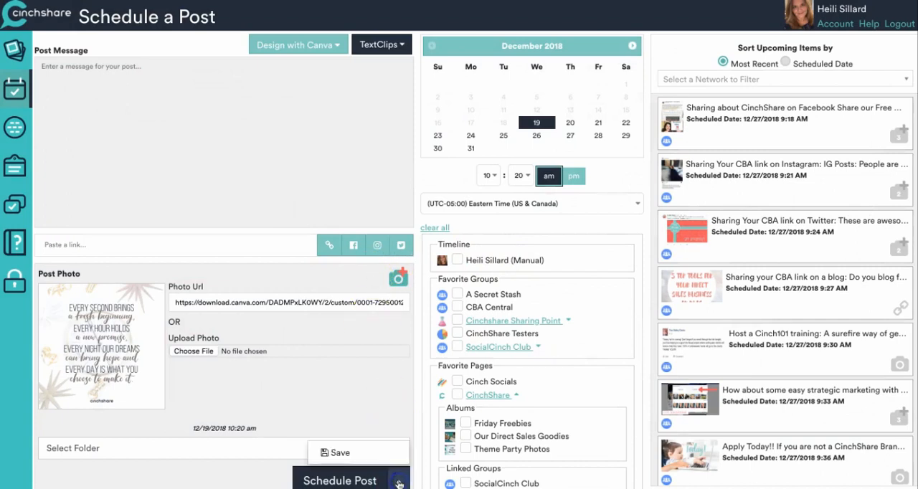
{"action": "left_click", "coordinate": [372, 454]}
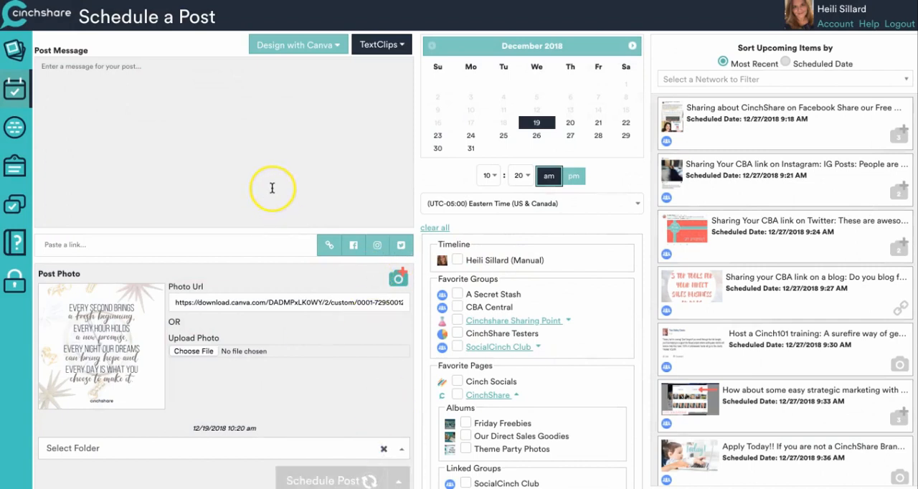